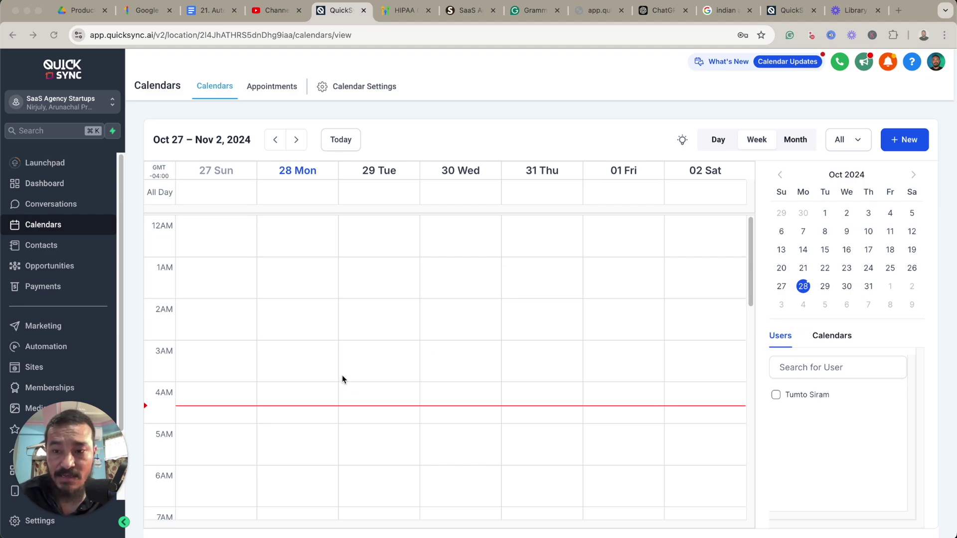
# Step: Open Settings and go to My Staff, showing the single account-admin member
pyautogui.moveTo(76, 432); pyautogui.dragTo(923, 444)
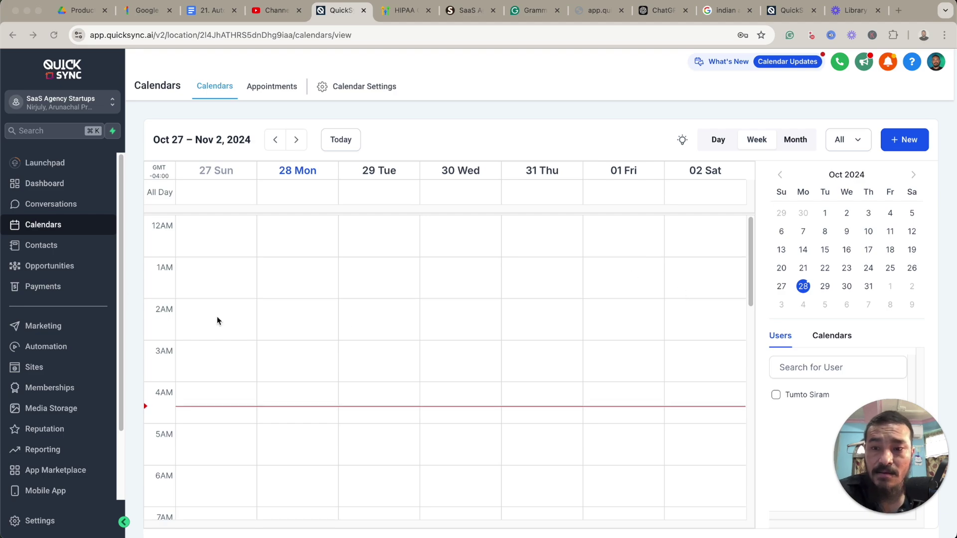
pyautogui.scroll(-3, 94, 389)
pyautogui.click(58, 526)
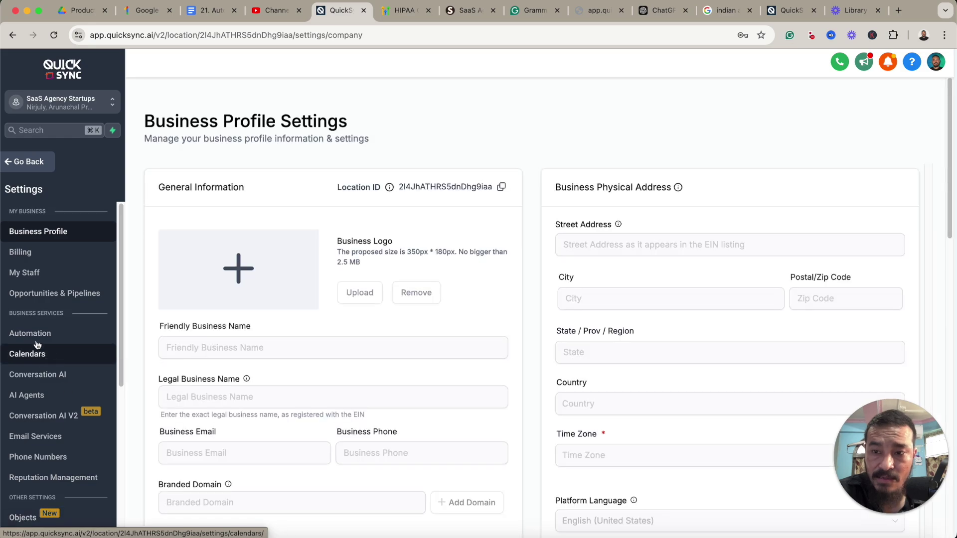
pyautogui.click(44, 275)
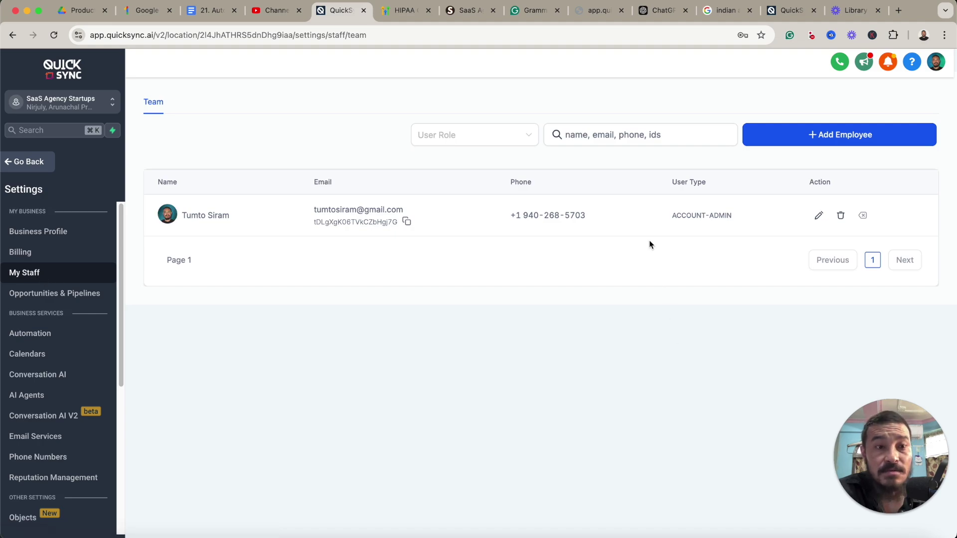
# Step: Start adding a new employee and review its Roles & Permissions modules like Blogs and Calendars
pyautogui.click(863, 145)
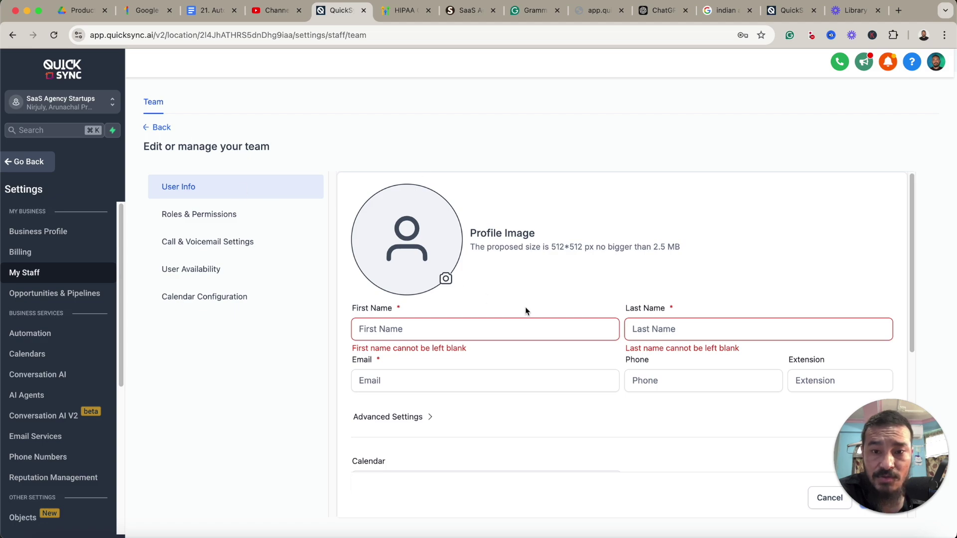
pyautogui.scroll(-4, 526, 311)
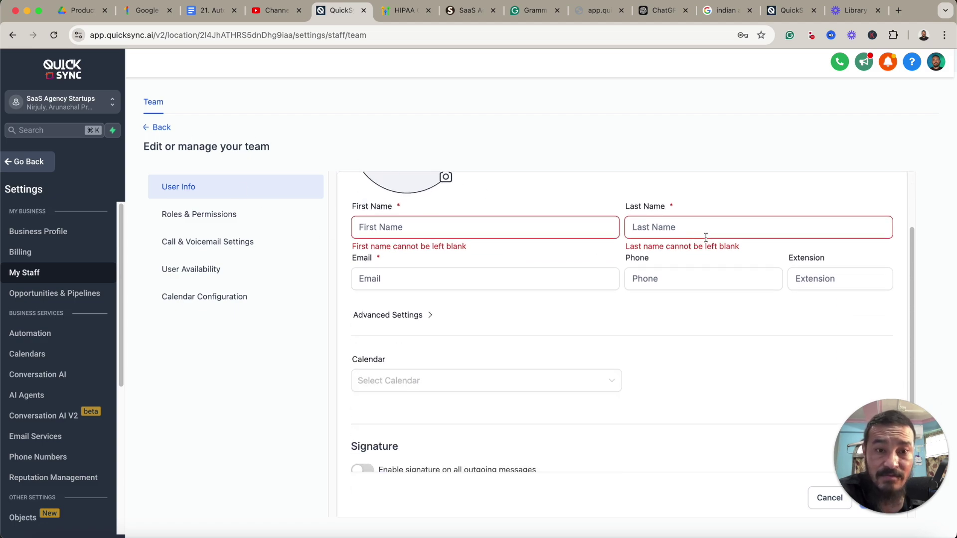
pyautogui.click(499, 286)
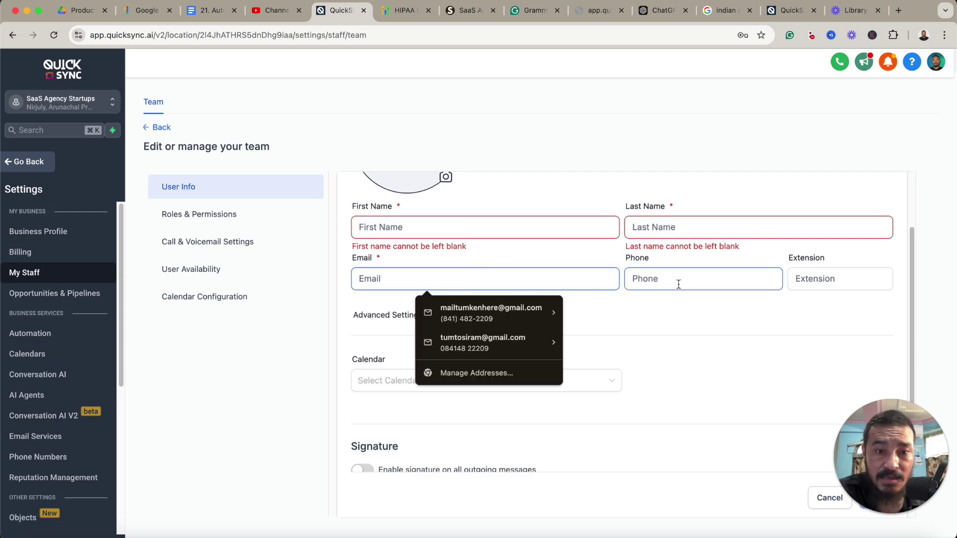
pyautogui.scroll(-3, 669, 321)
pyautogui.click(692, 310)
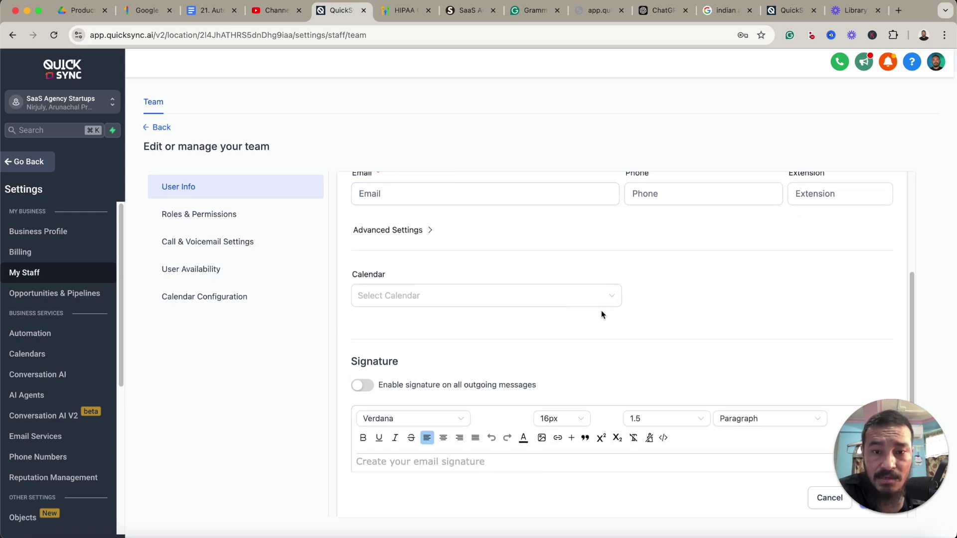
pyautogui.click(242, 220)
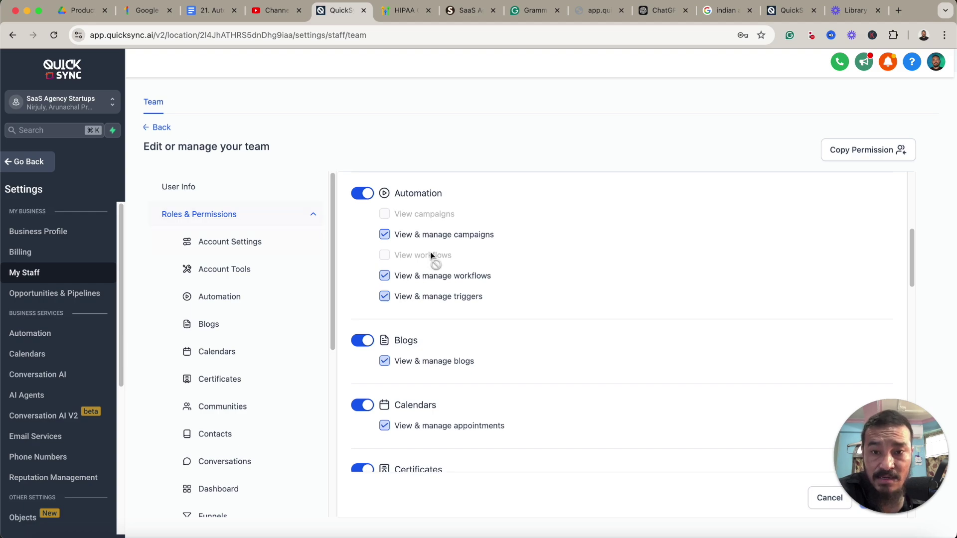
pyautogui.scroll(-1, 404, 289)
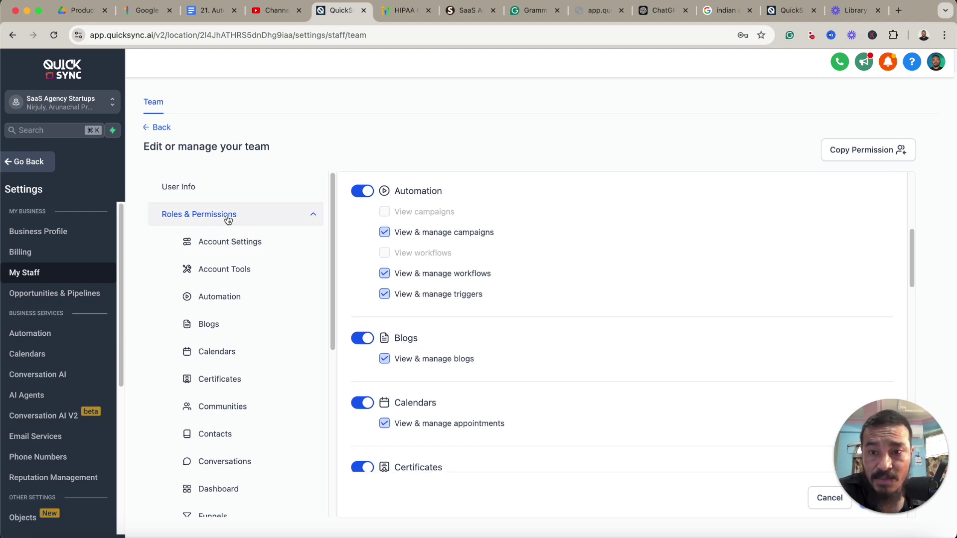
pyautogui.scroll(-8, 455, 321)
pyautogui.scroll(5, 481, 327)
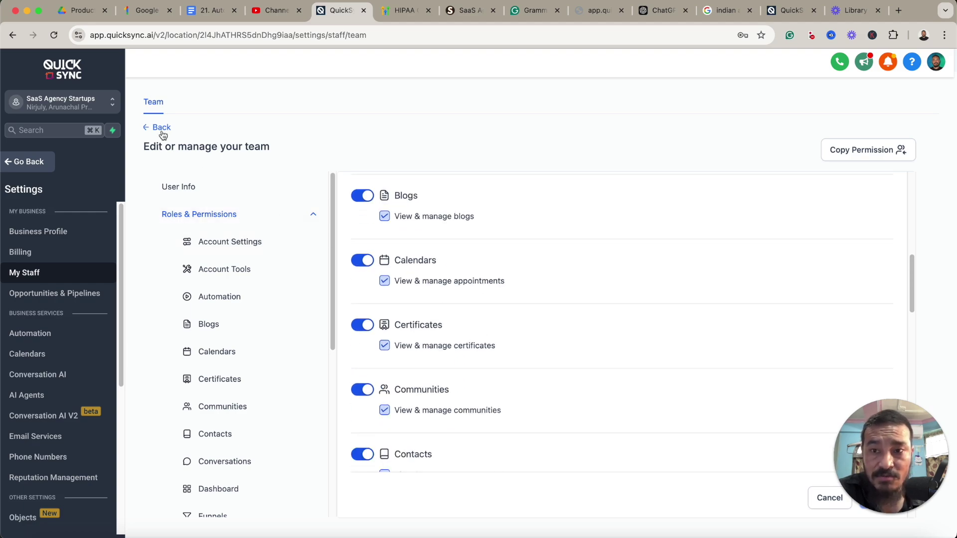
# Step: Return to the Team list and use Login As to switch to the admin user
pyautogui.click(162, 128)
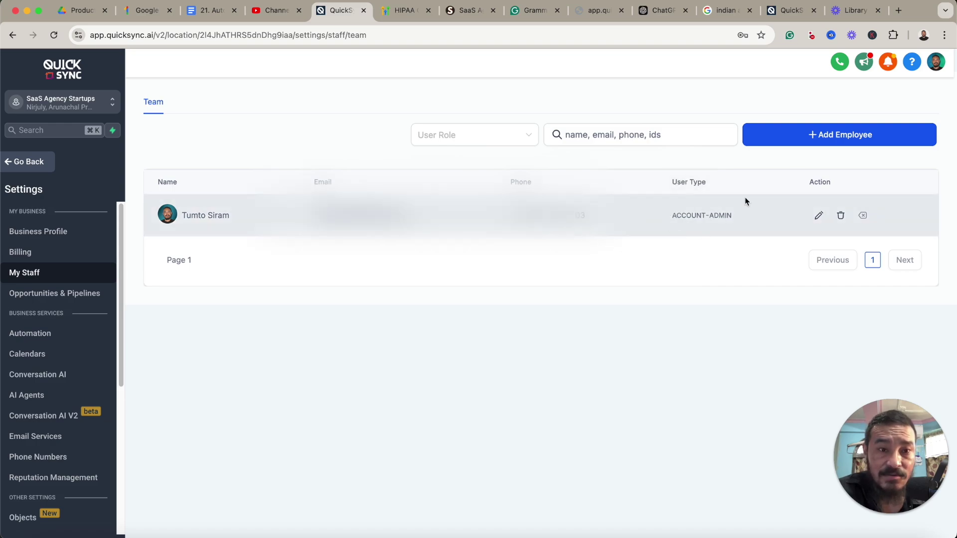
pyautogui.click(937, 62)
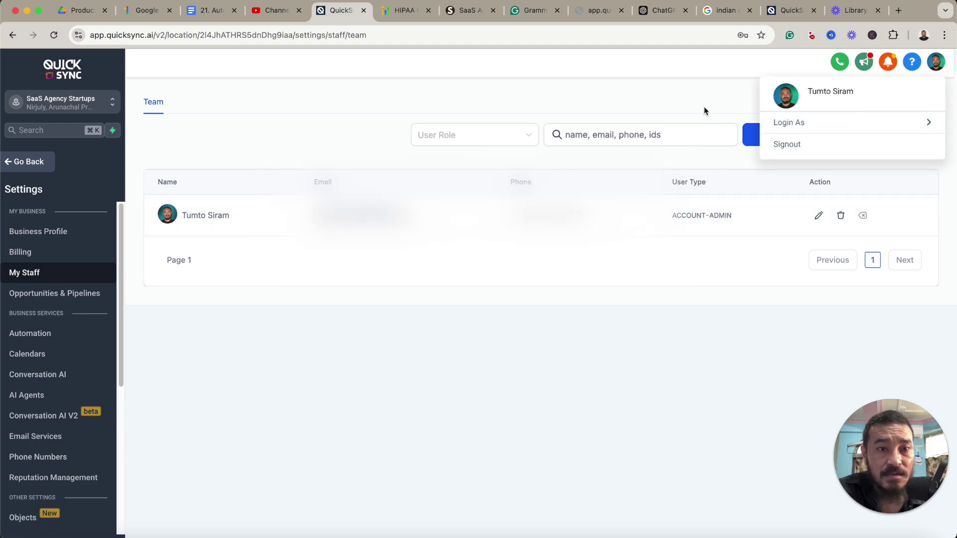
pyautogui.moveTo(825, 124)
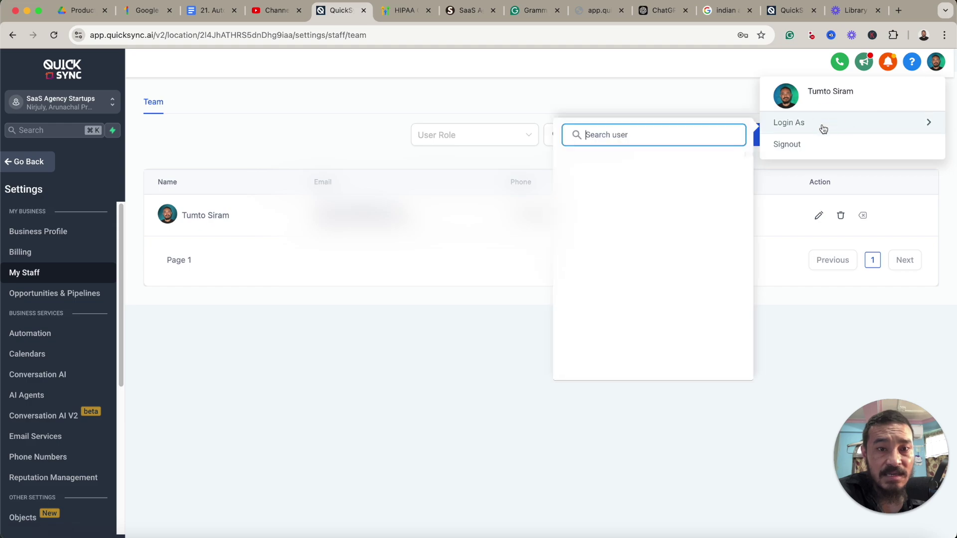
pyautogui.scroll(-5, 637, 299)
pyautogui.click(636, 327)
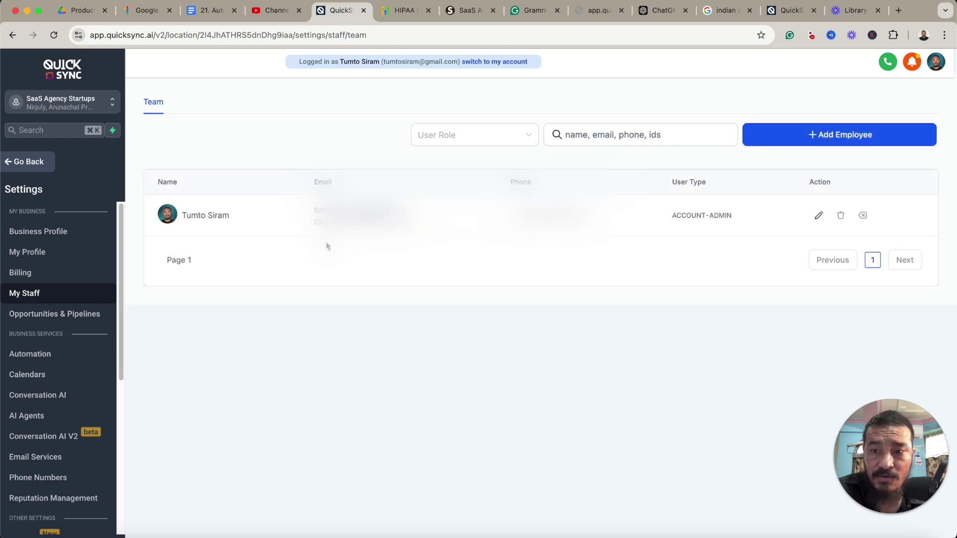
# Step: Open My Profile and scroll to Calendar Settings with the connected Google Calendar
pyautogui.click(39, 261)
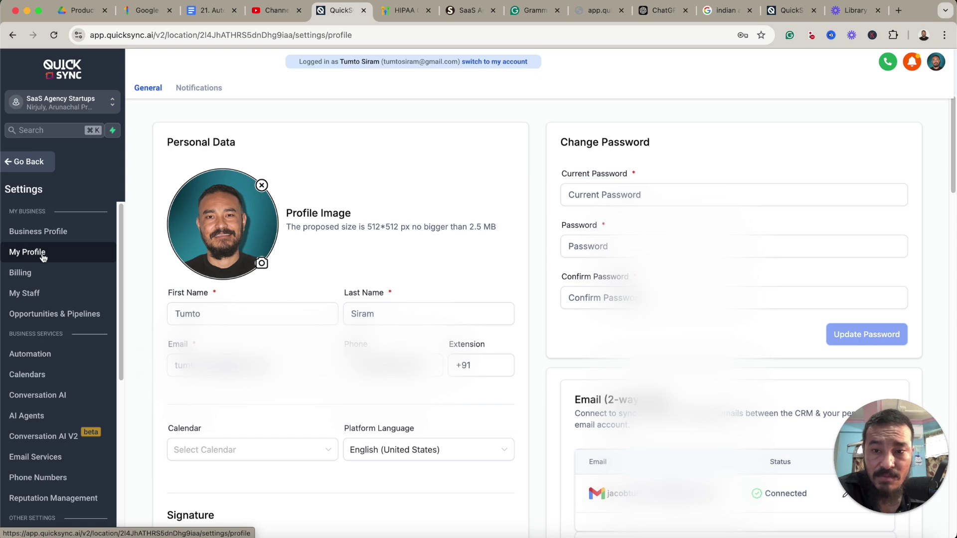
pyautogui.scroll(-5, 511, 404)
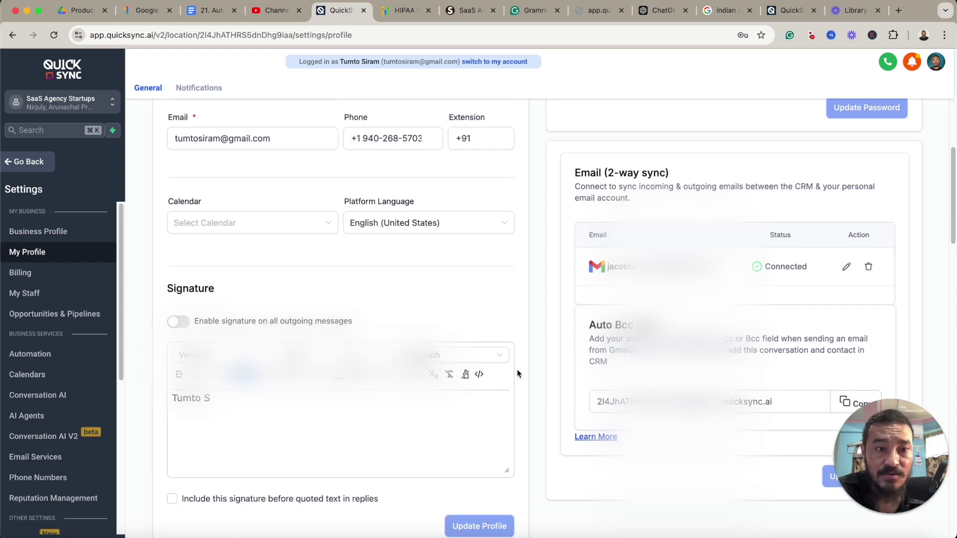
pyautogui.scroll(-2, 737, 213)
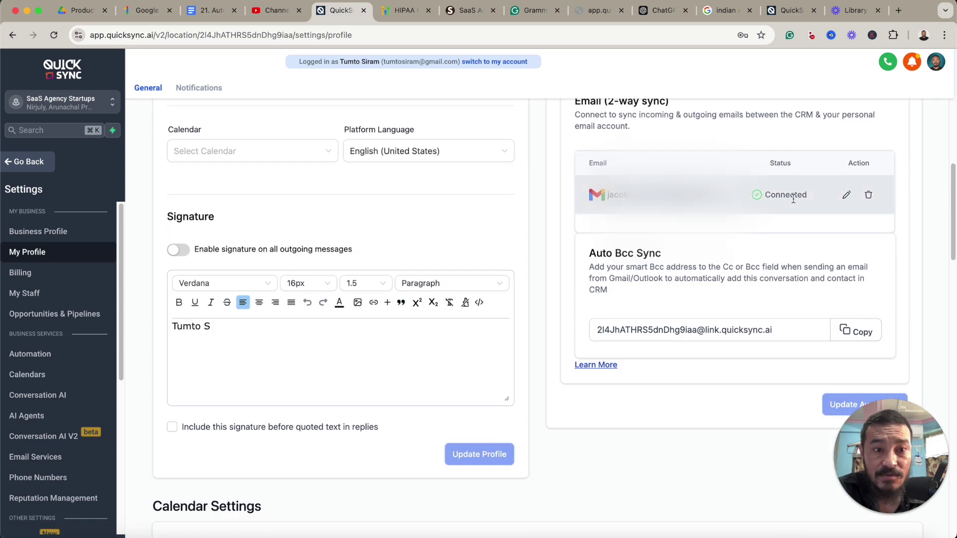
pyautogui.scroll(2, 741, 251)
pyautogui.scroll(-10, 741, 252)
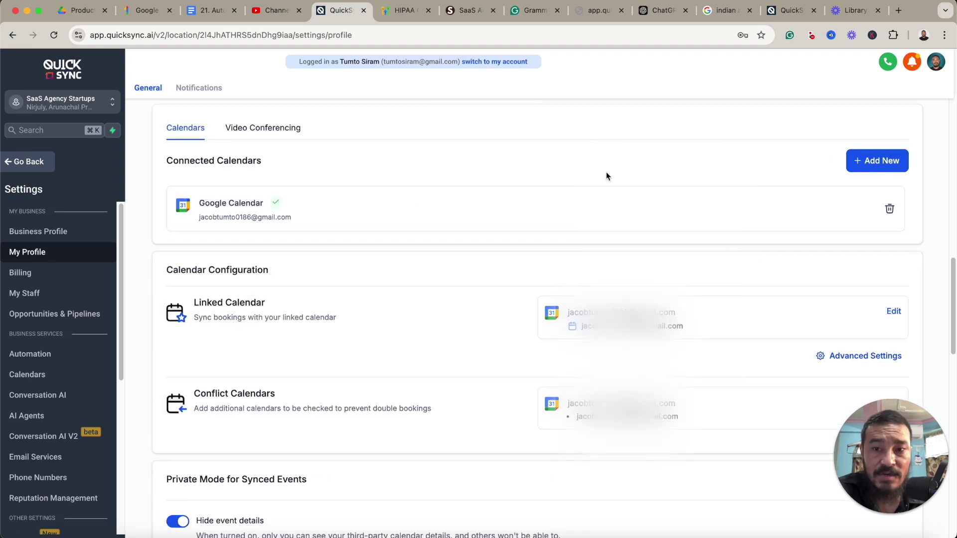
# Step: View the connection options: Google, Outlook, iCloud, Calendly, Zoom and Microsoft Teams
pyautogui.click(866, 165)
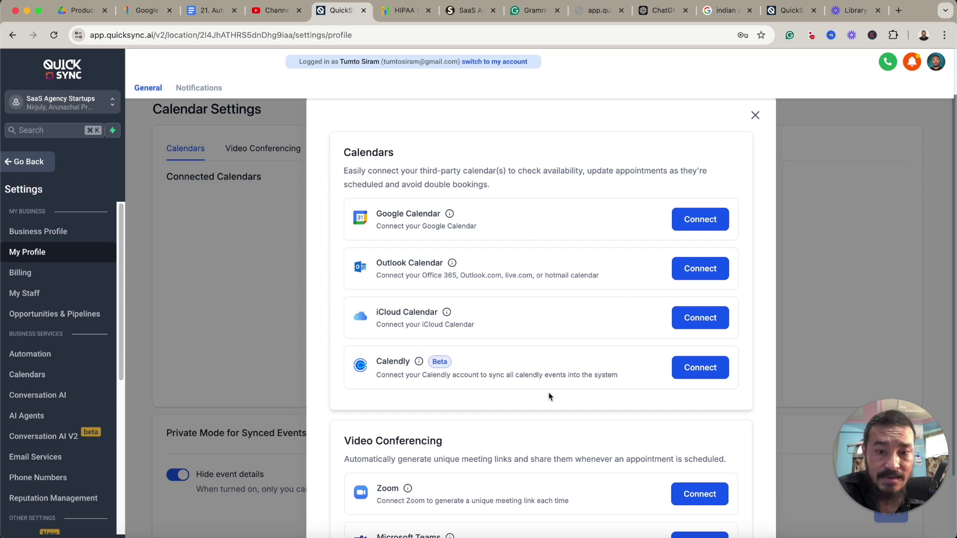
pyautogui.scroll(-3, 550, 396)
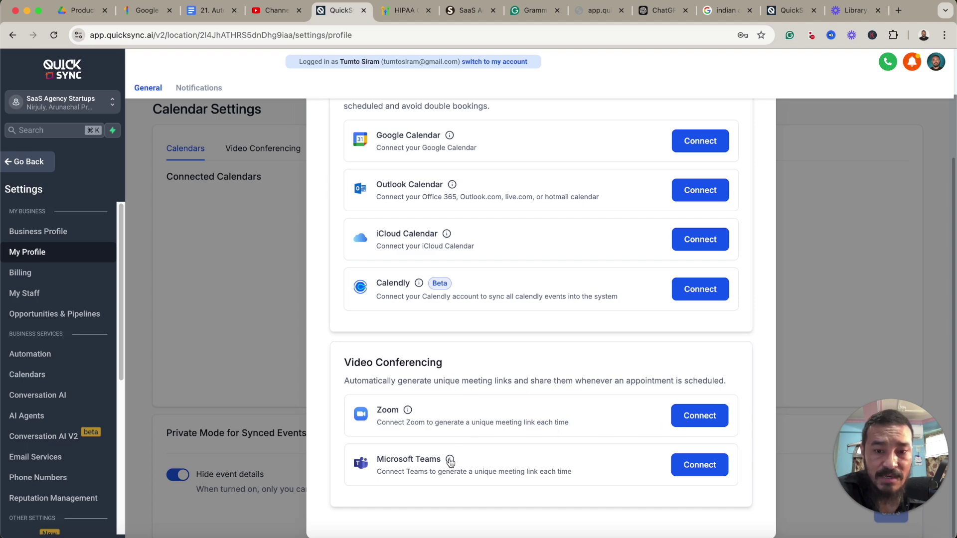
pyautogui.scroll(3, 627, 241)
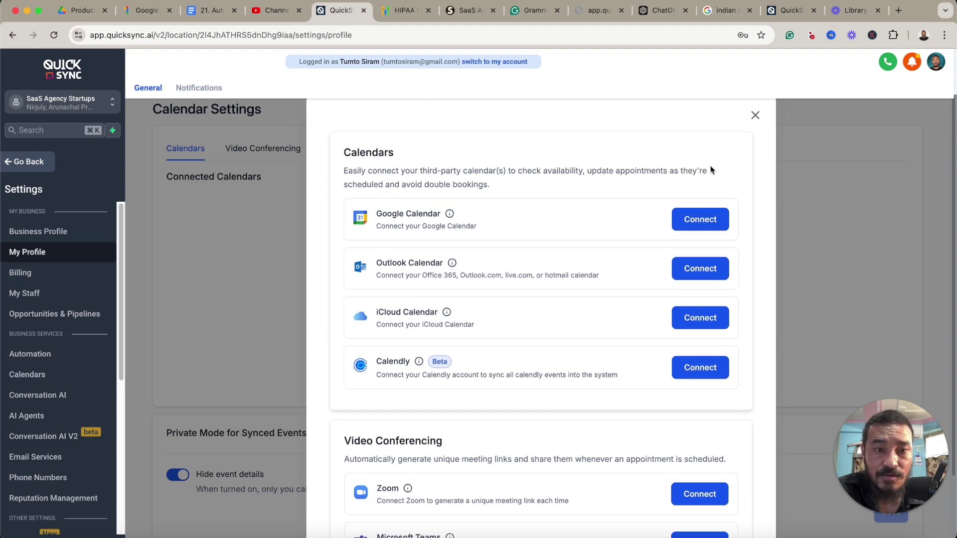
pyautogui.scroll(-3, 583, 443)
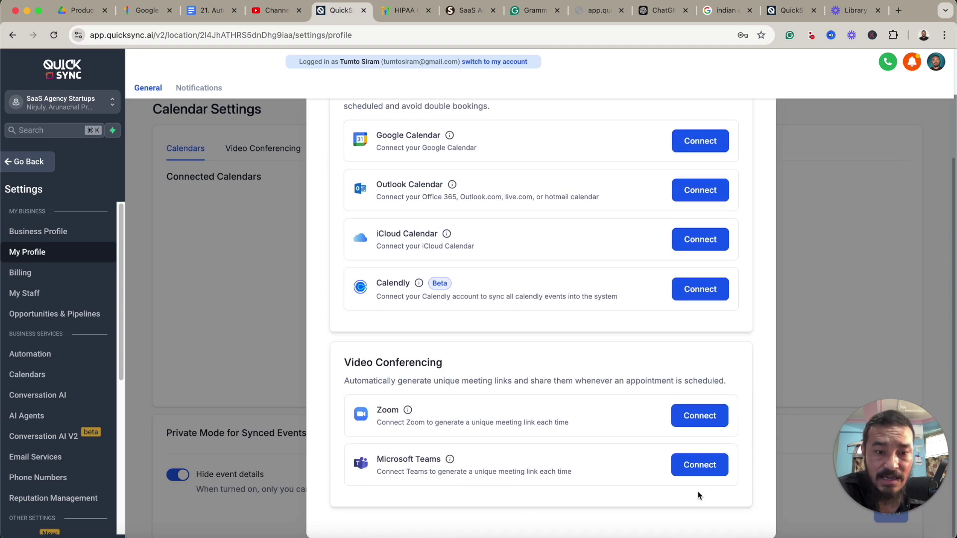
pyautogui.scroll(3, 665, 276)
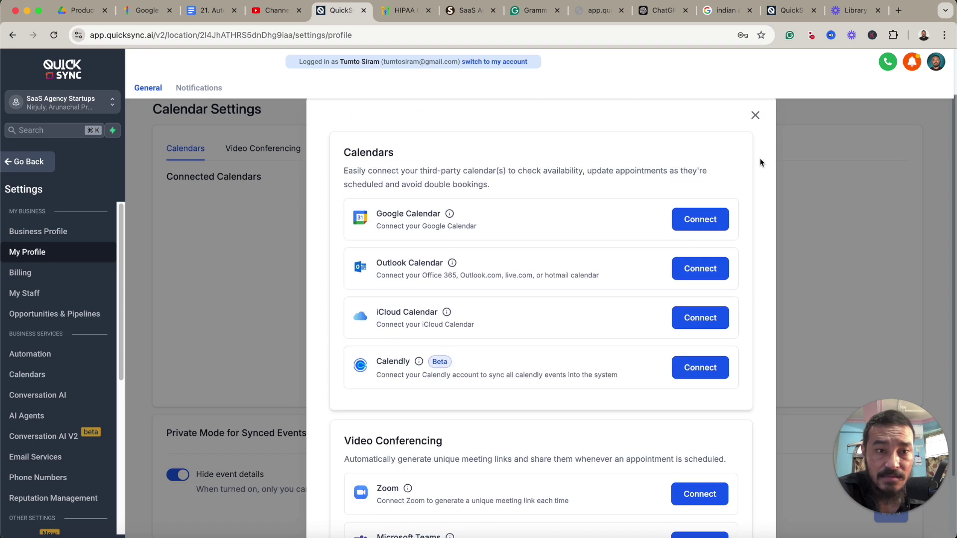
# Step: Close the calendar-connection dialog and scroll down to User Availability
pyautogui.click(755, 116)
pyautogui.scroll(-2, 469, 297)
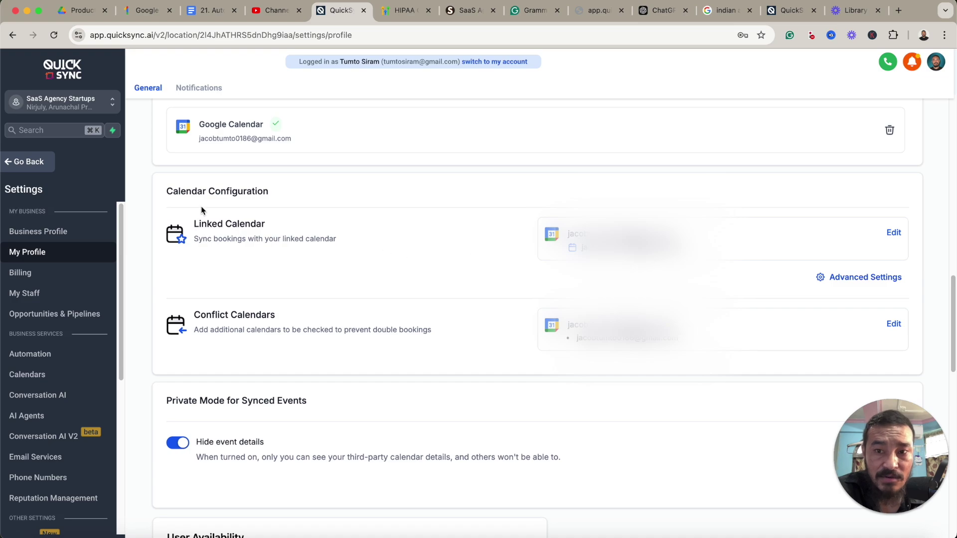
pyautogui.scroll(-2, 521, 356)
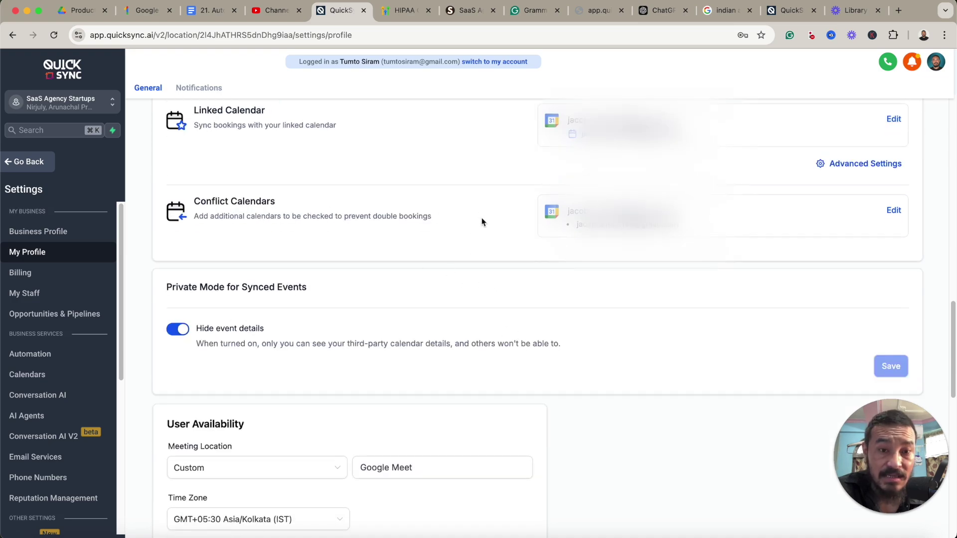
pyautogui.scroll(-4, 647, 329)
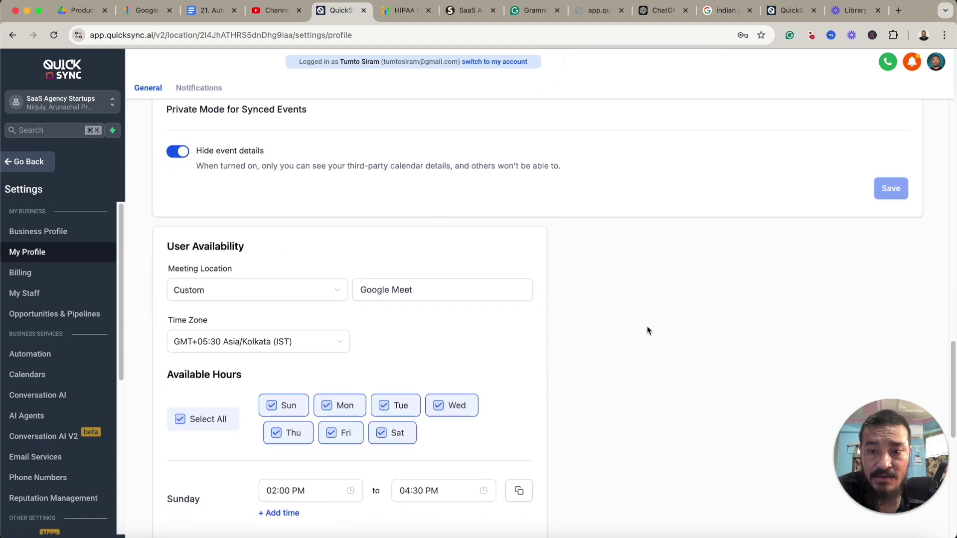
pyautogui.scroll(-1, 296, 242)
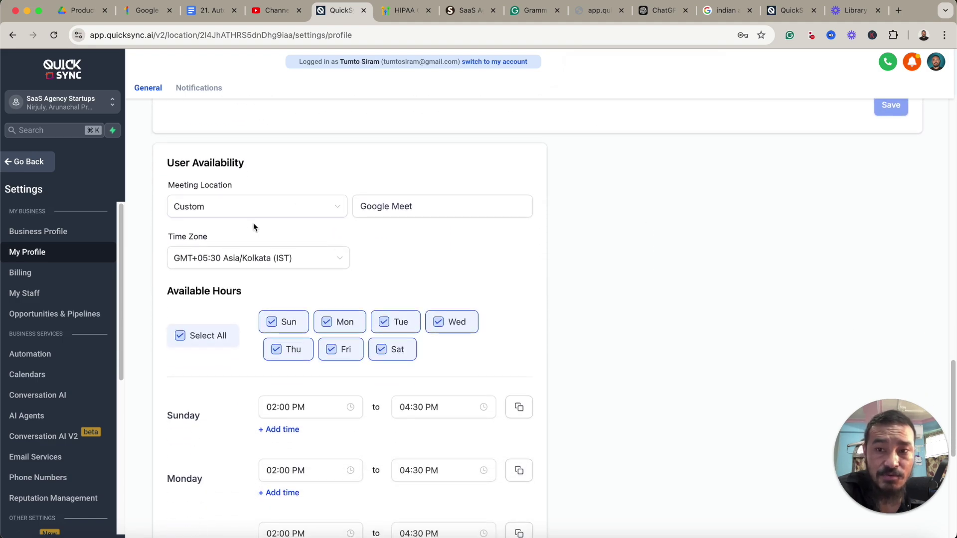
# Step: Set Meeting Location to Custom with the value Google Meet
pyautogui.click(316, 214)
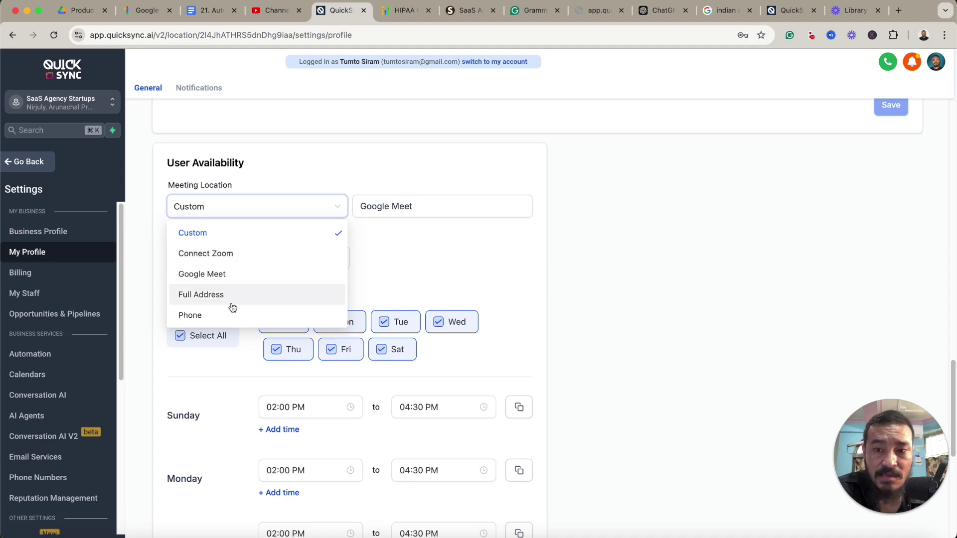
pyautogui.scroll(-1, 239, 303)
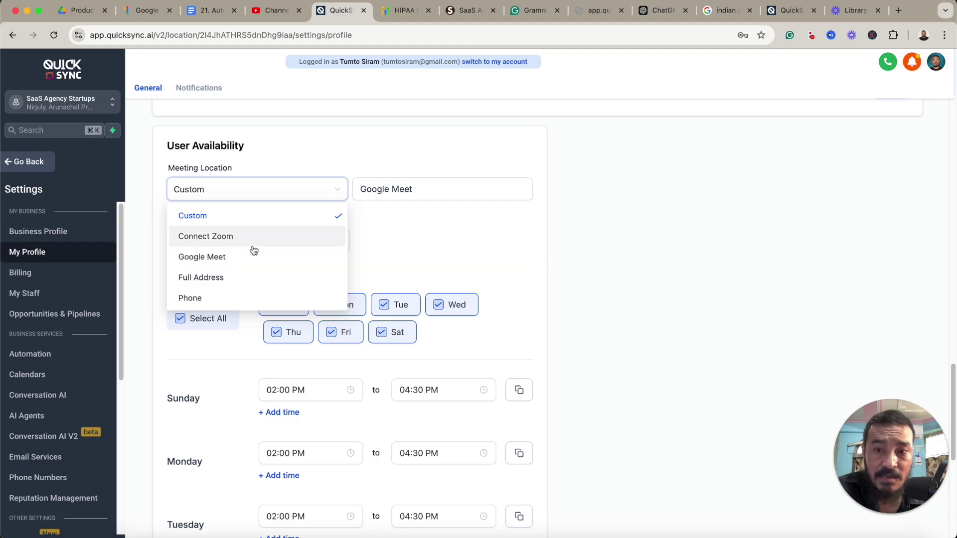
pyautogui.click(218, 221)
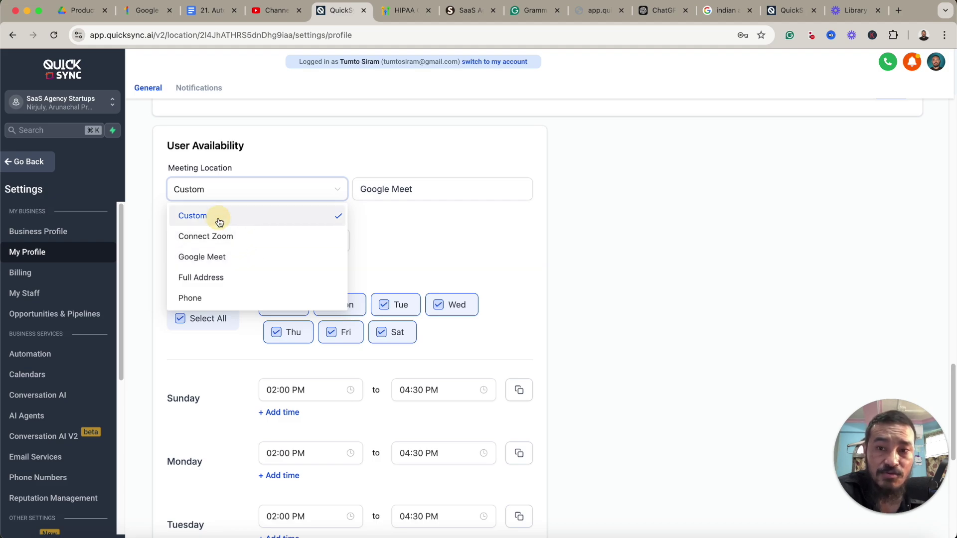
pyautogui.click(429, 195)
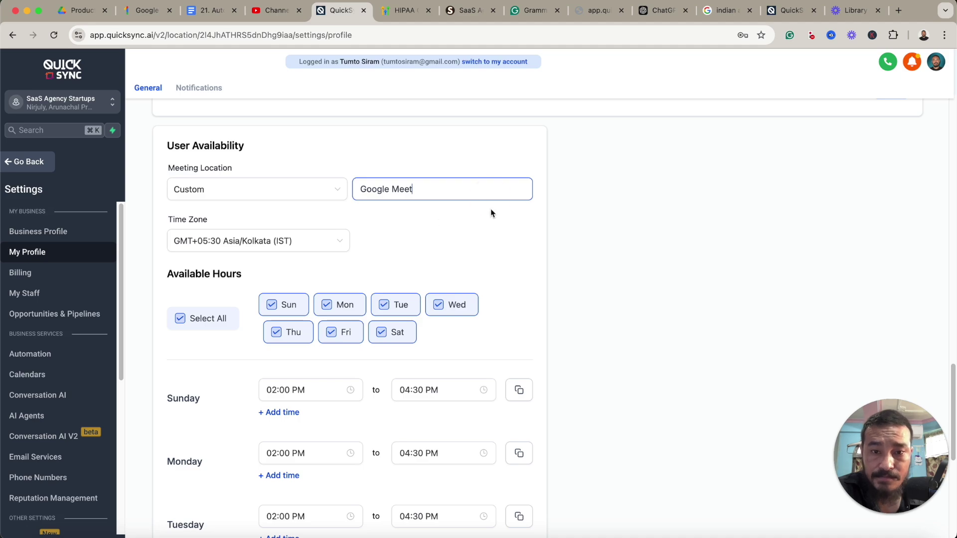
pyautogui.scroll(-7, 481, 274)
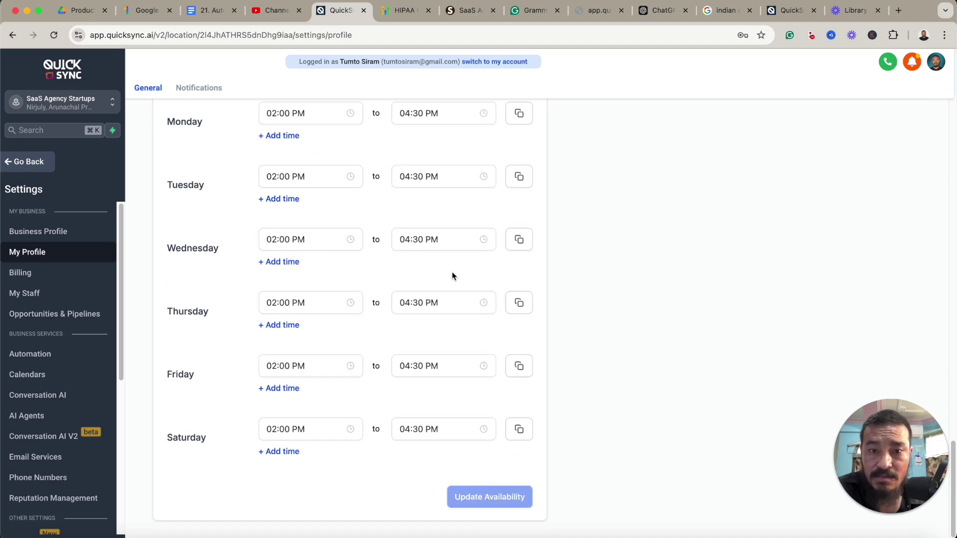
pyautogui.scroll(8, 451, 276)
pyautogui.scroll(-5, 438, 304)
pyautogui.scroll(20, 448, 319)
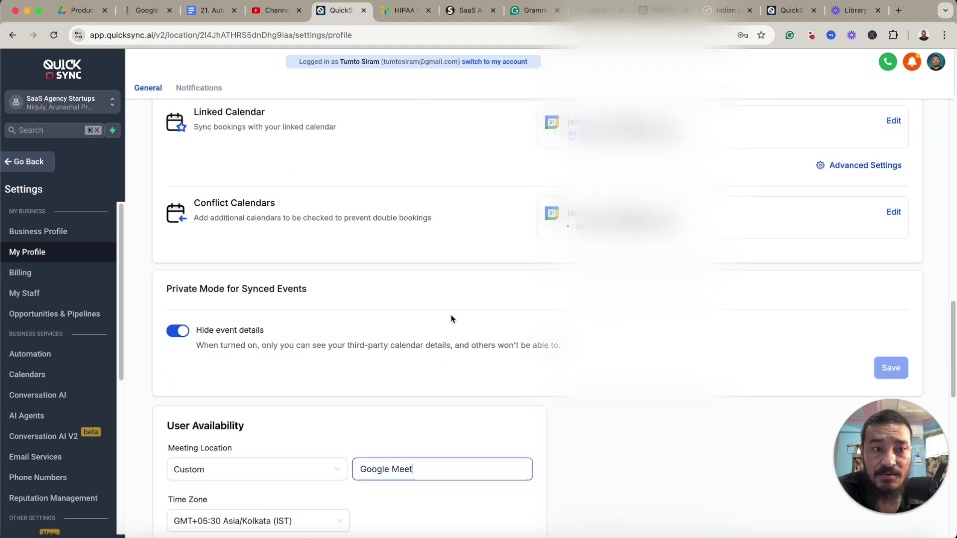
# Step: Create a Round Robin calendar from Calendars > Calendar Settings via Explore more types
pyautogui.click(20, 164)
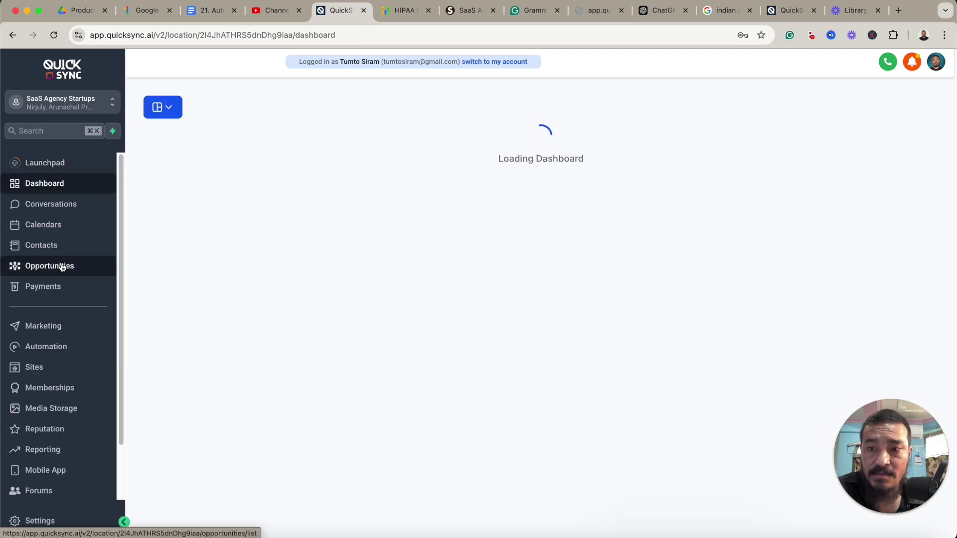
pyautogui.click(43, 225)
pyautogui.click(382, 100)
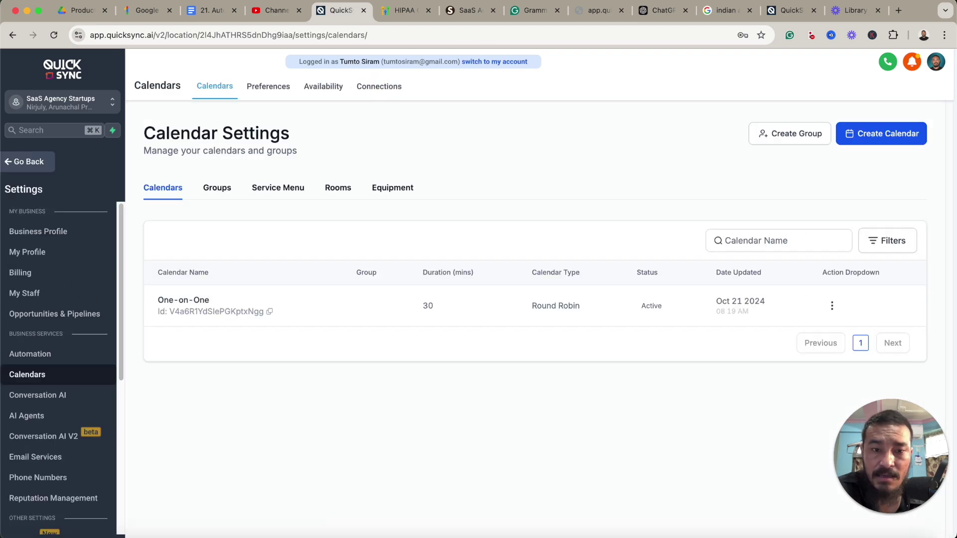
pyautogui.click(885, 137)
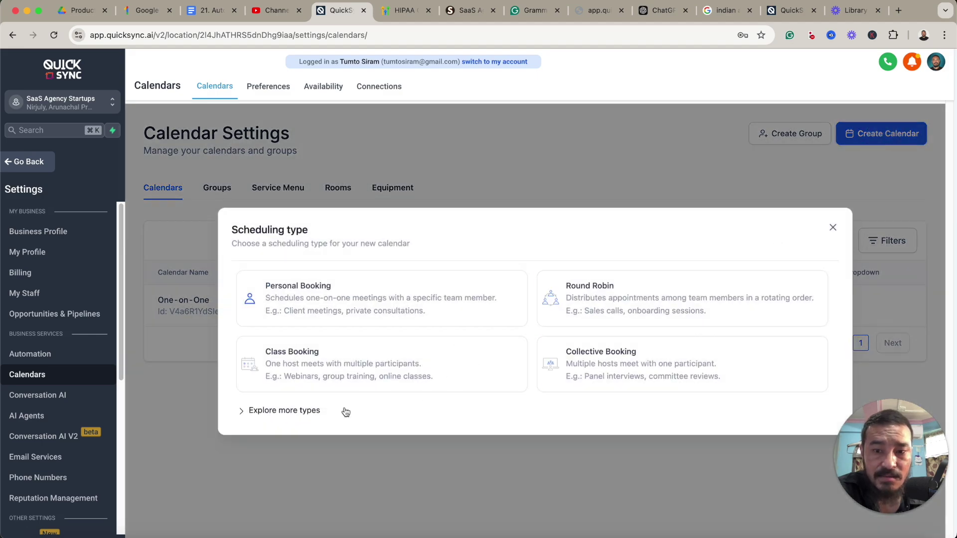
pyautogui.click(306, 413)
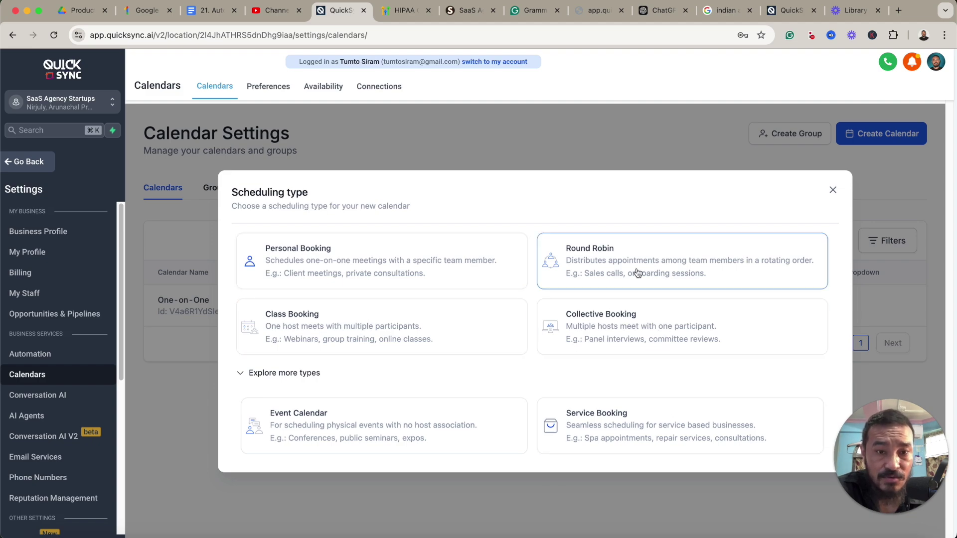
pyautogui.click(675, 268)
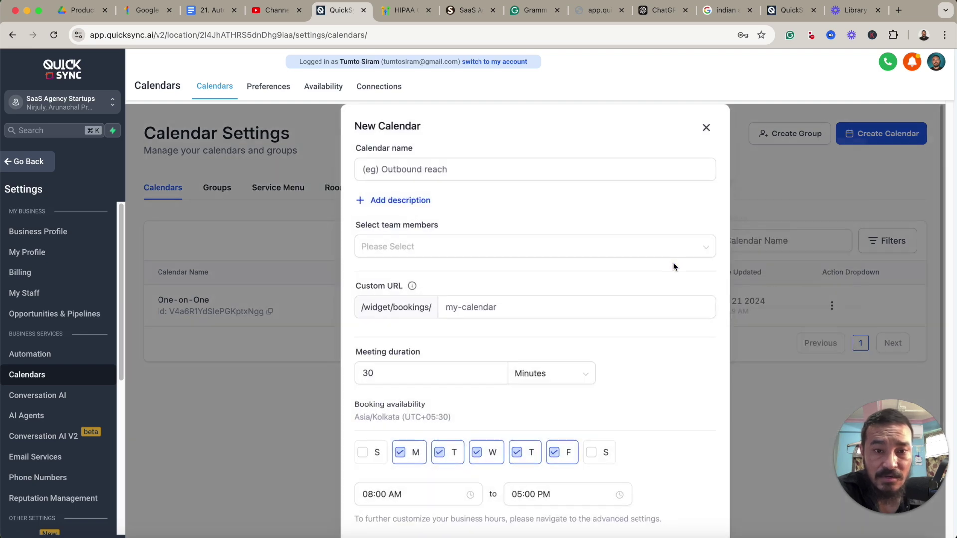
pyautogui.scroll(-4, 507, 317)
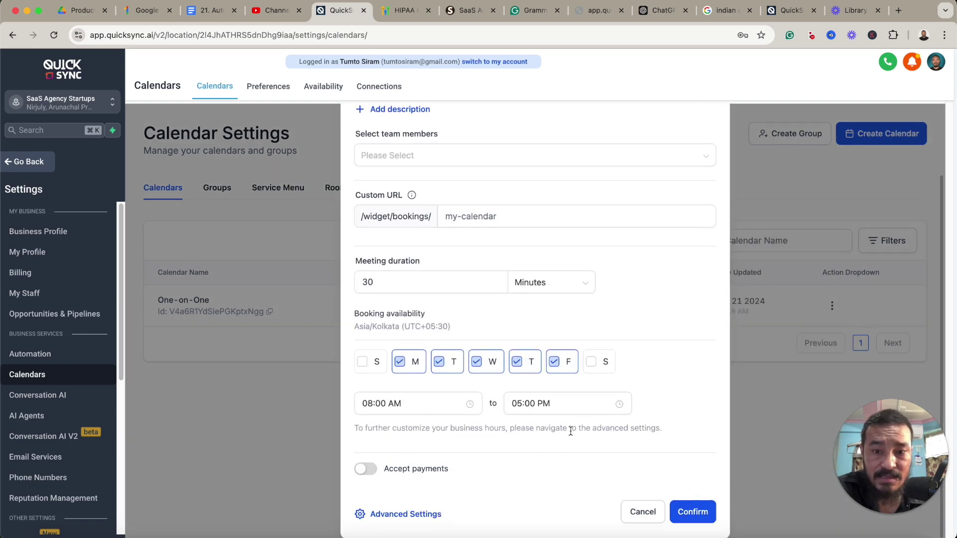
# Step: Discard the New Calendar form and open the One-on-One calendar for editing
pyautogui.scroll(5, 614, 325)
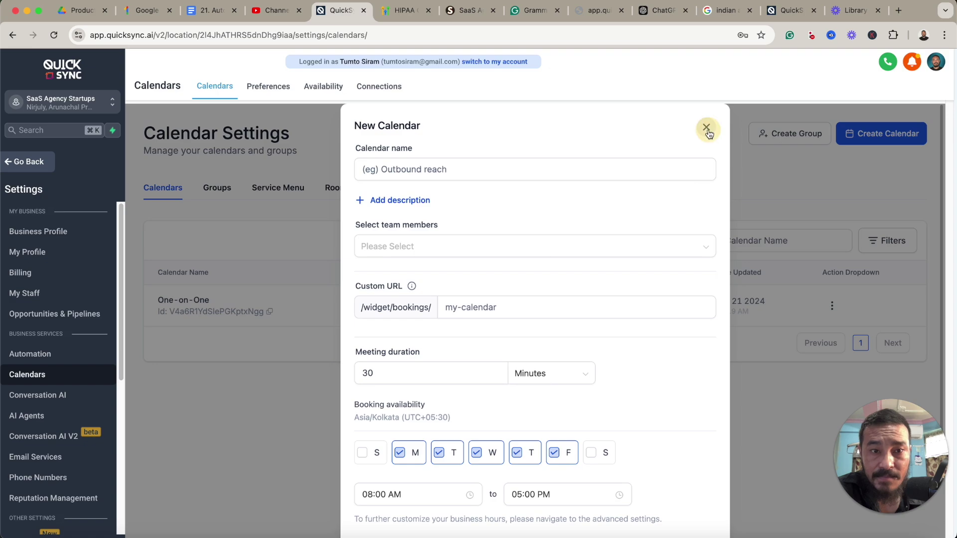
pyautogui.click(708, 126)
pyautogui.click(832, 306)
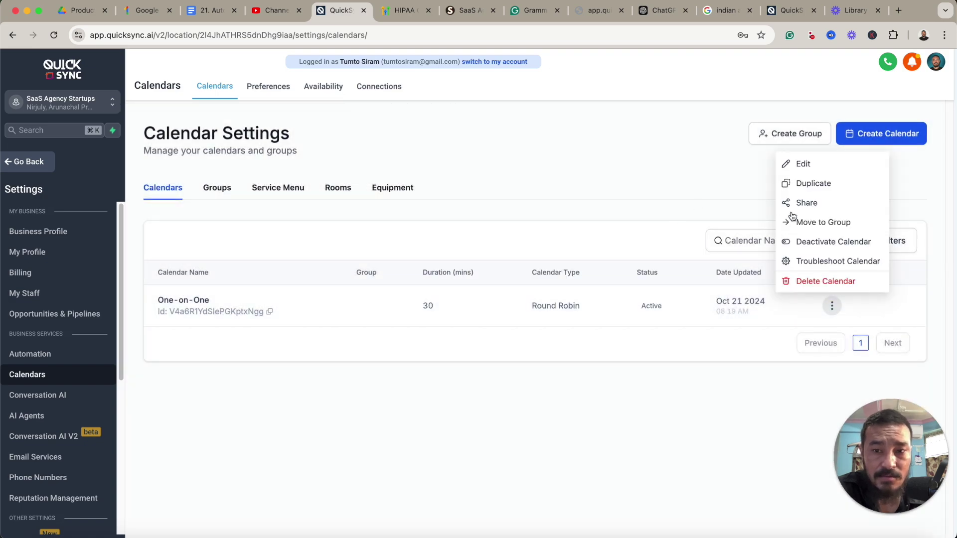
pyautogui.click(799, 164)
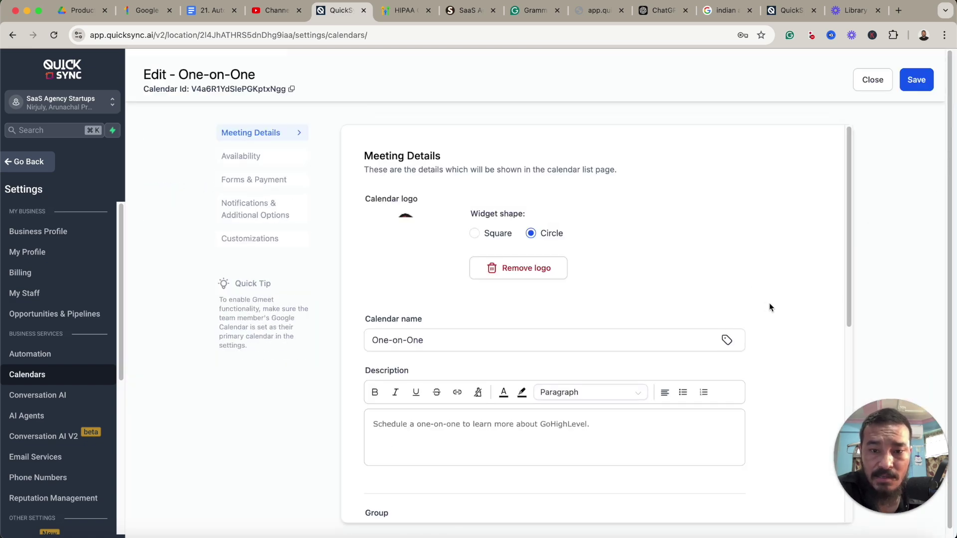
# Step: Check the assigned team member and keep Google Meet as their meeting location
pyautogui.scroll(-4, 772, 308)
pyautogui.scroll(-5, 773, 307)
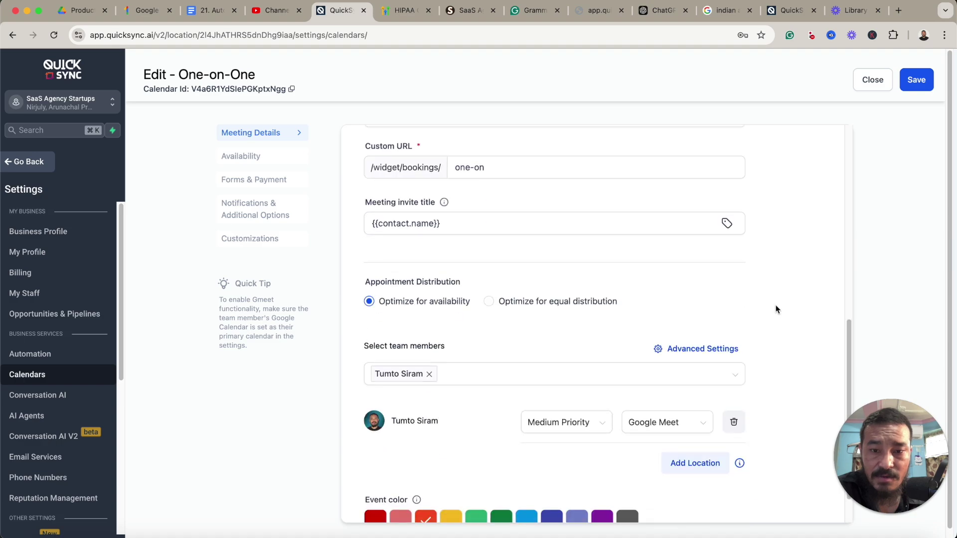
pyautogui.scroll(-2, 777, 309)
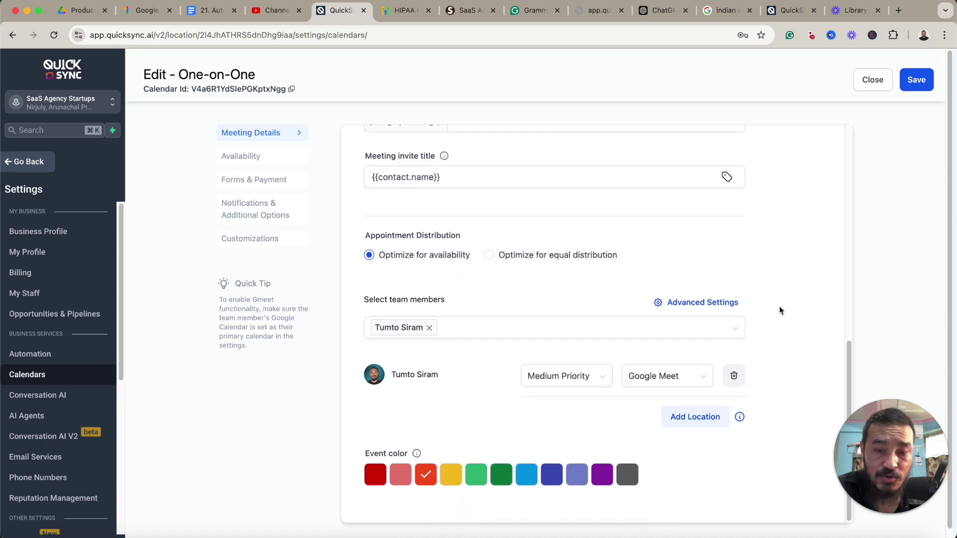
pyautogui.scroll(-1, 780, 309)
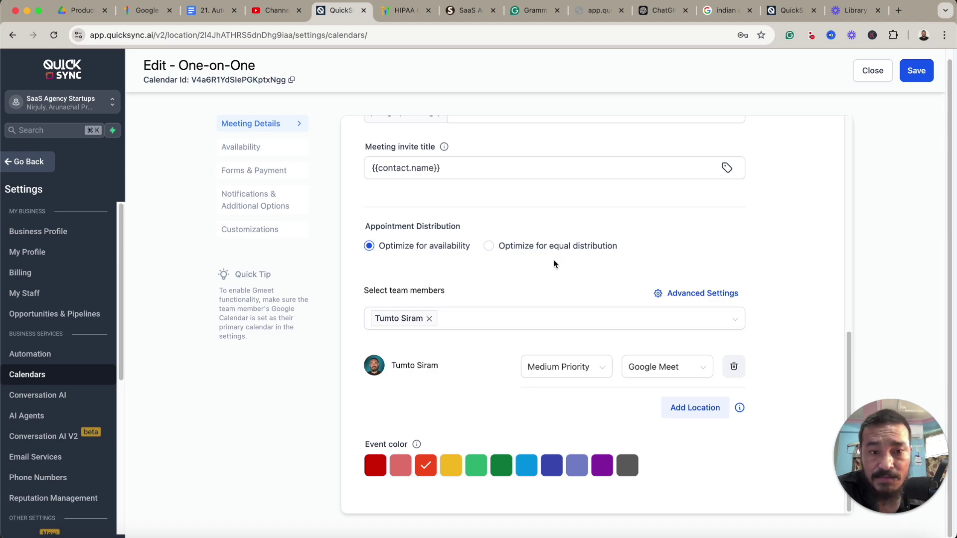
pyautogui.click(579, 323)
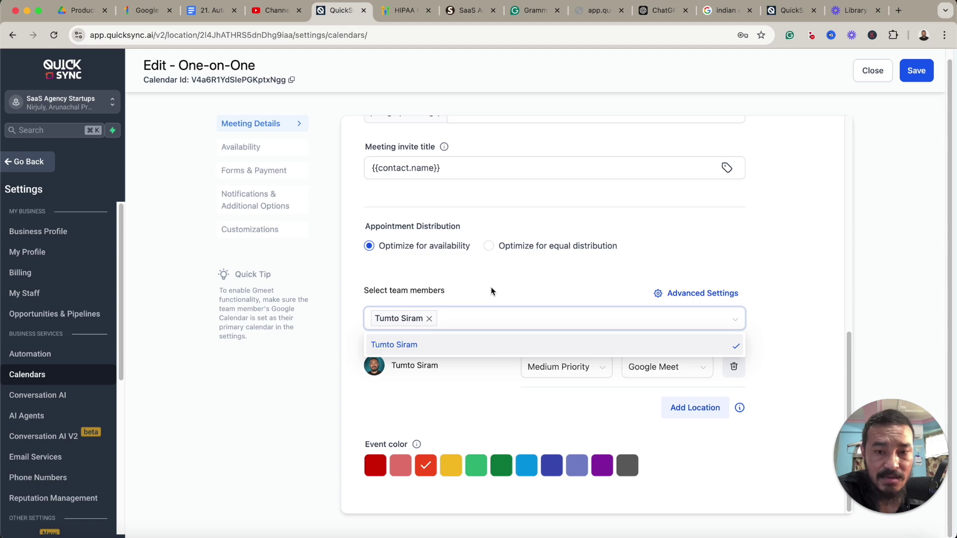
pyautogui.click(519, 284)
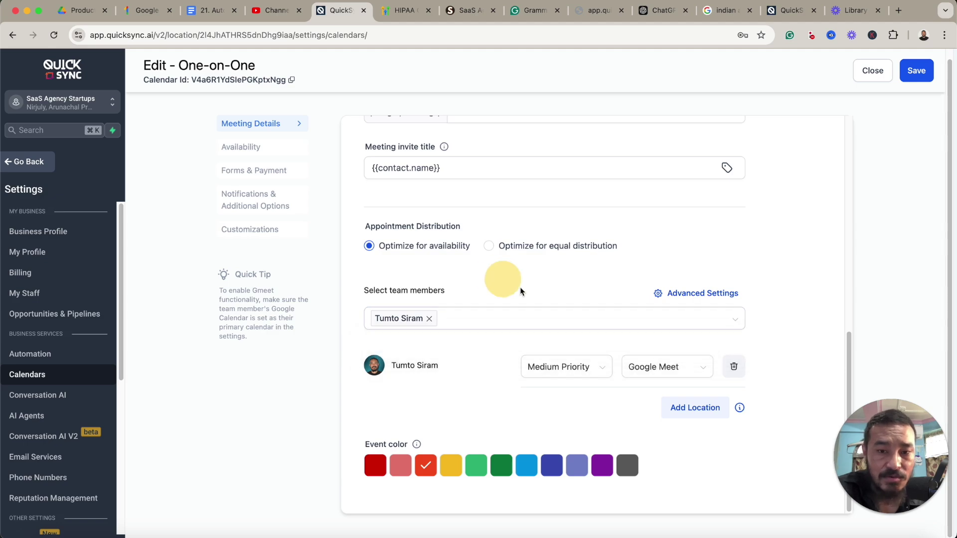
pyautogui.click(485, 353)
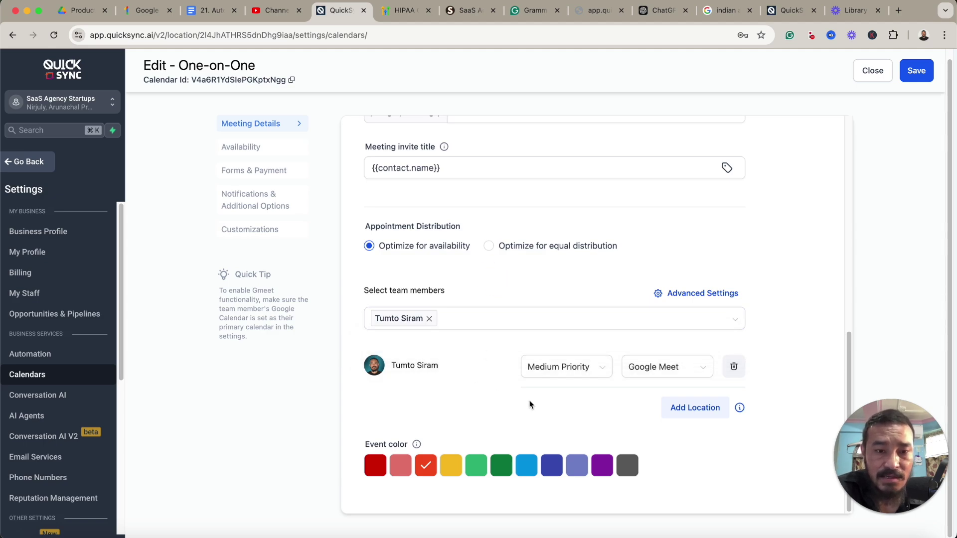
pyautogui.click(675, 375)
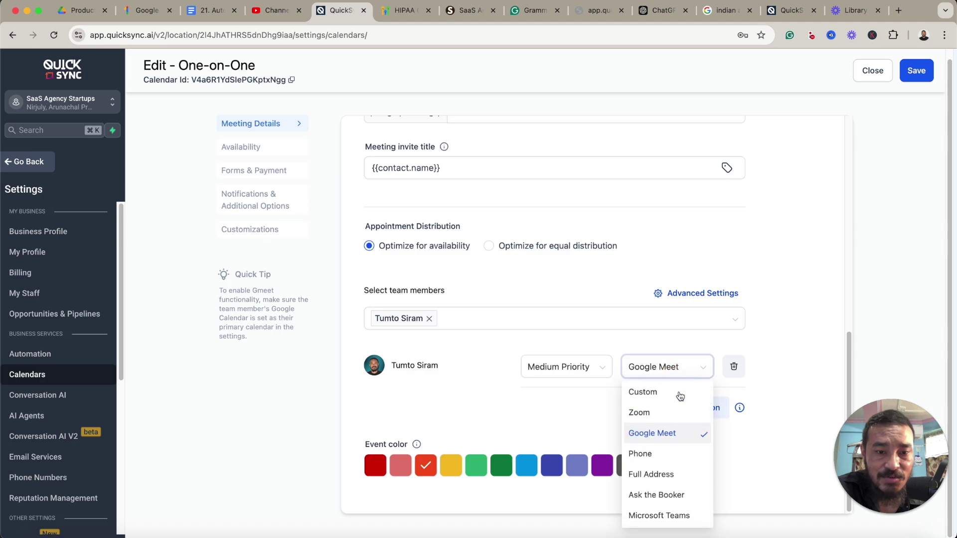
pyautogui.click(666, 438)
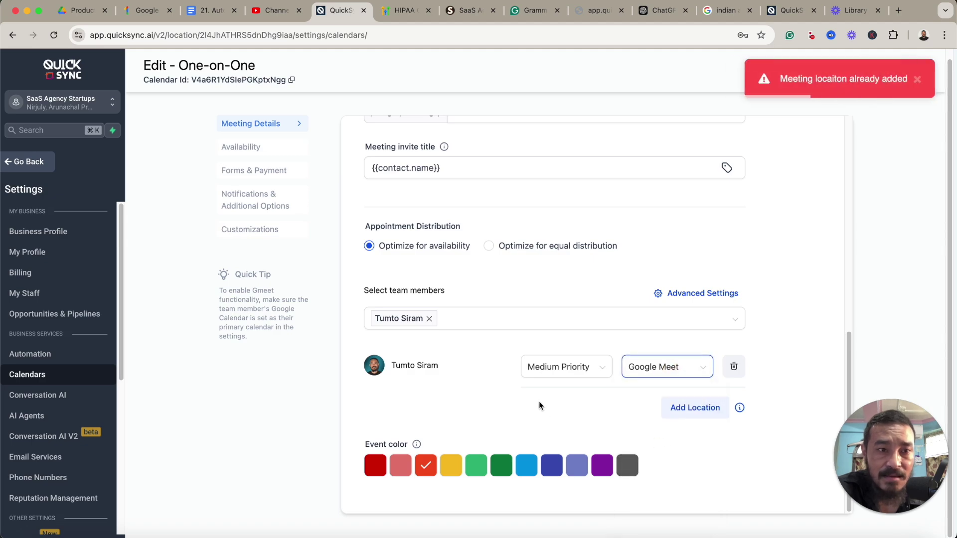
pyautogui.scroll(3, 795, 349)
pyautogui.scroll(5, 797, 345)
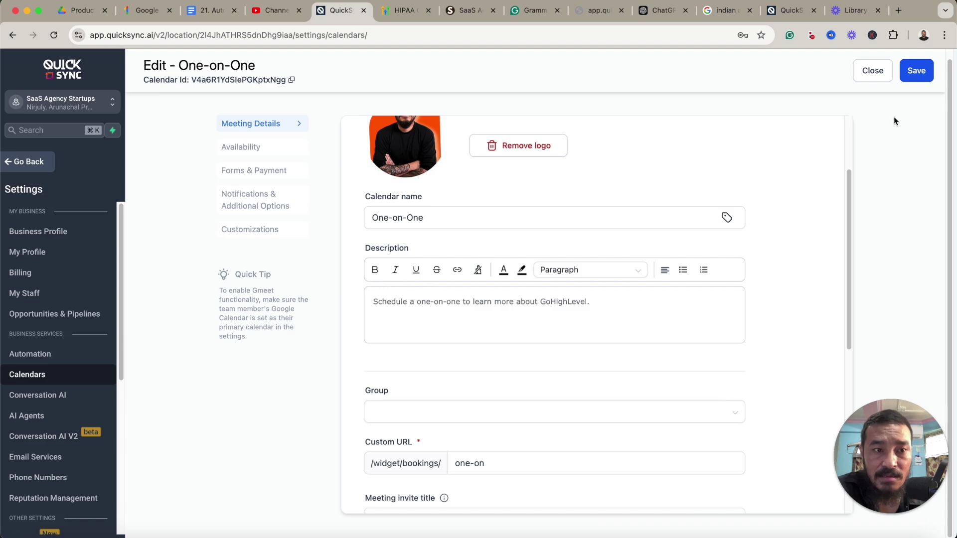
pyautogui.scroll(-10, 781, 316)
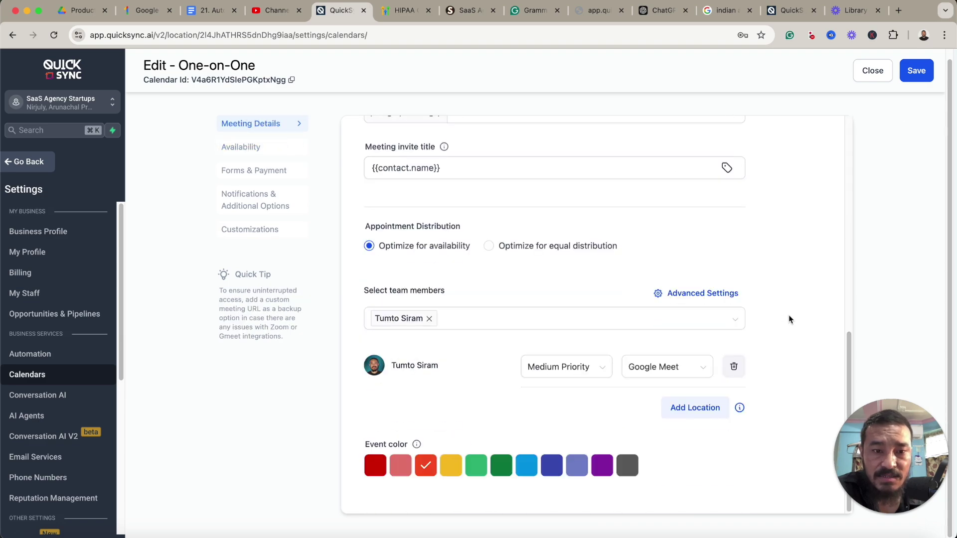
# Step: Check Advanced Settings, then step through Availability and Forms & Payment to Notifications & Additional Options
pyautogui.click(687, 297)
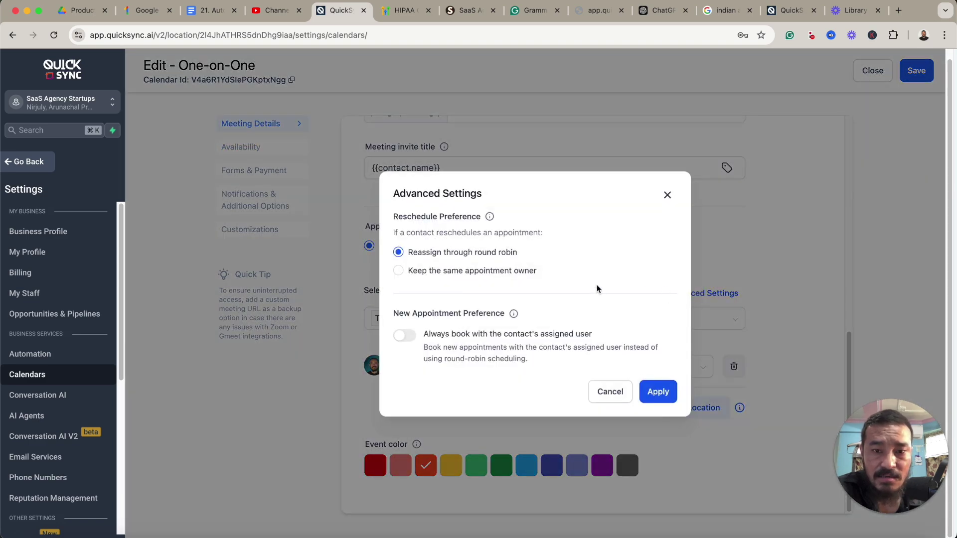
pyautogui.click(668, 195)
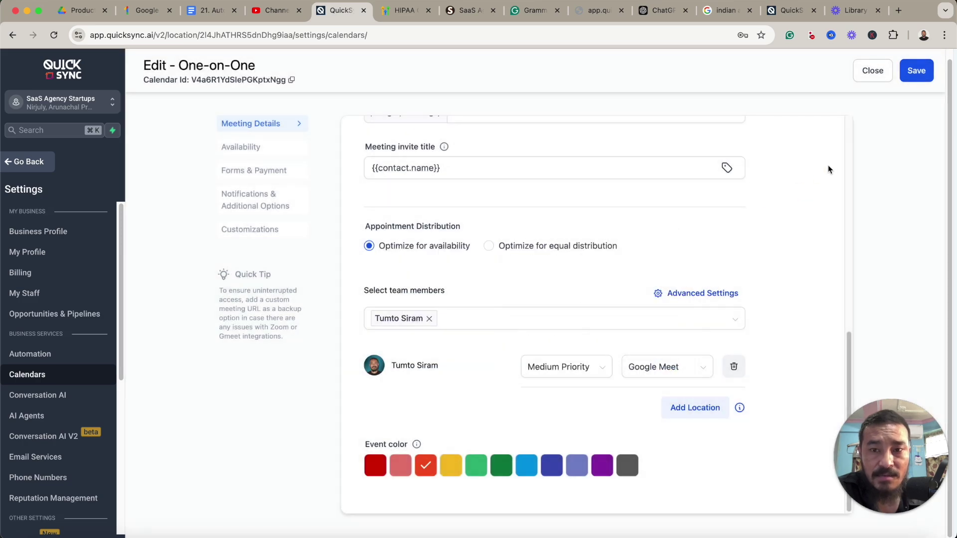
pyautogui.click(268, 150)
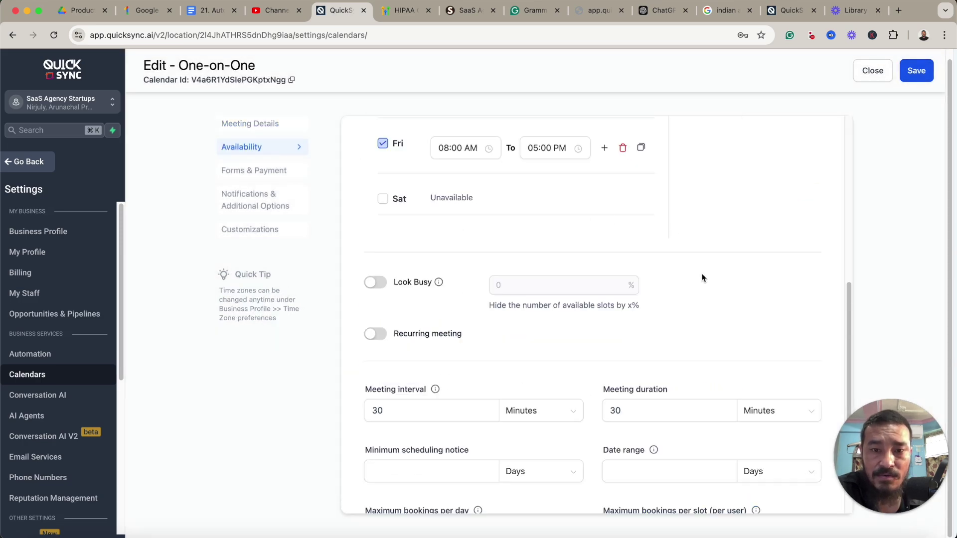
pyautogui.scroll(5, 706, 279)
pyautogui.scroll(-8, 706, 279)
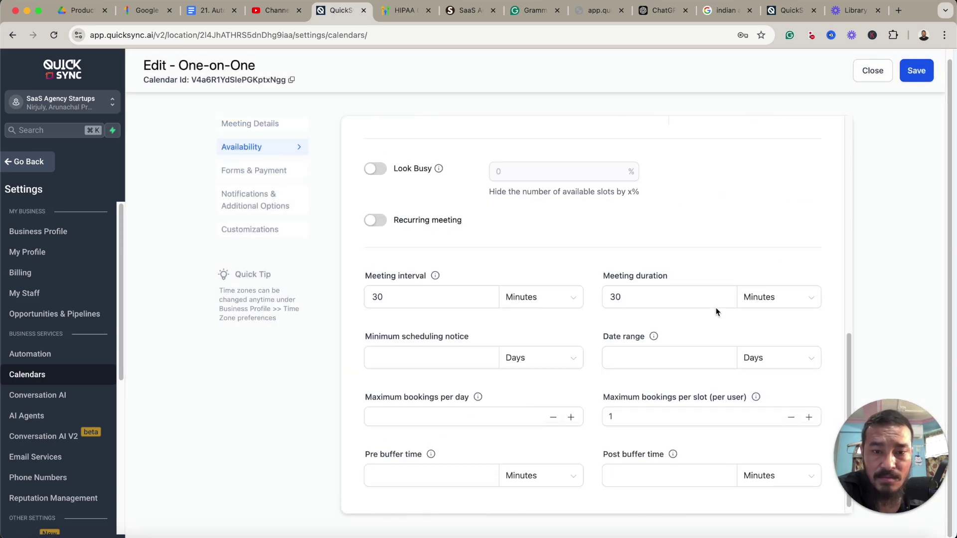
pyautogui.click(268, 172)
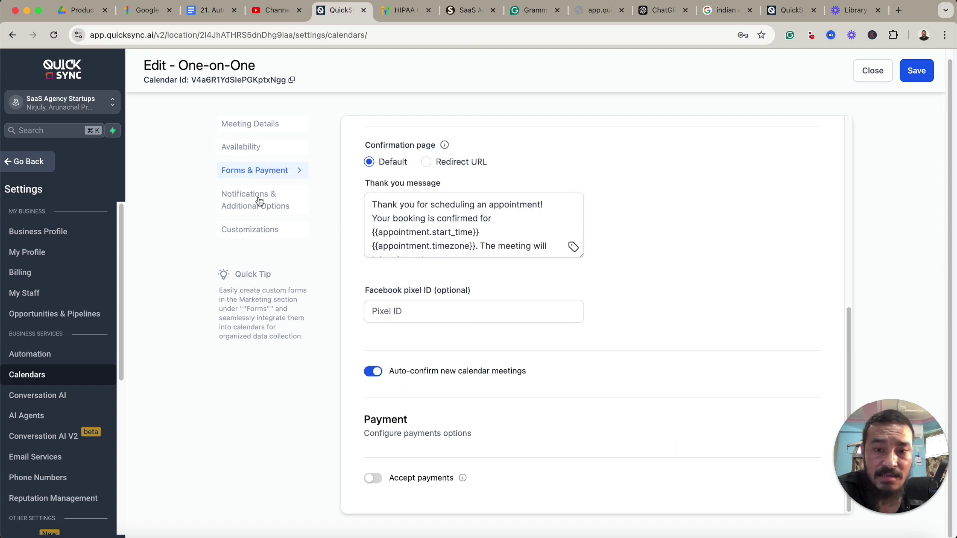
pyautogui.click(256, 201)
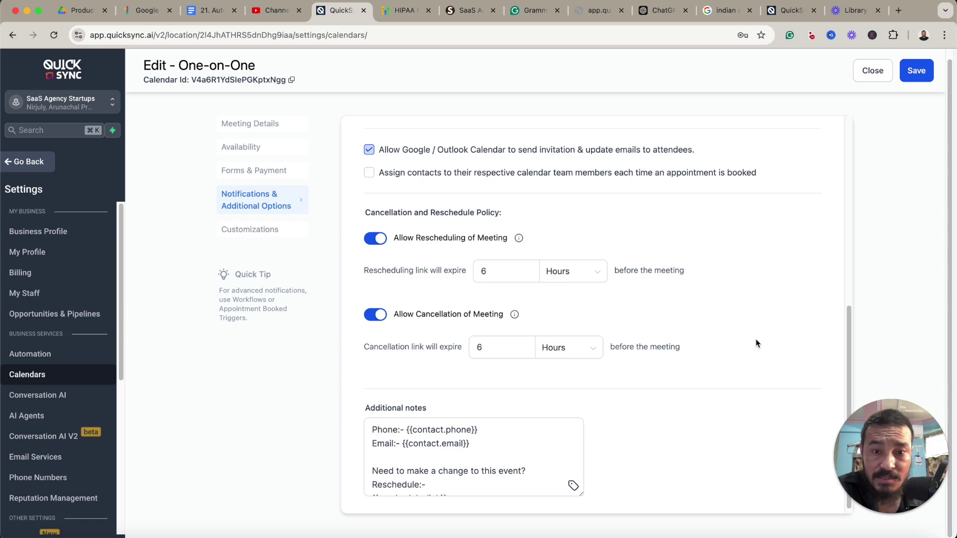
pyautogui.scroll(7, 742, 313)
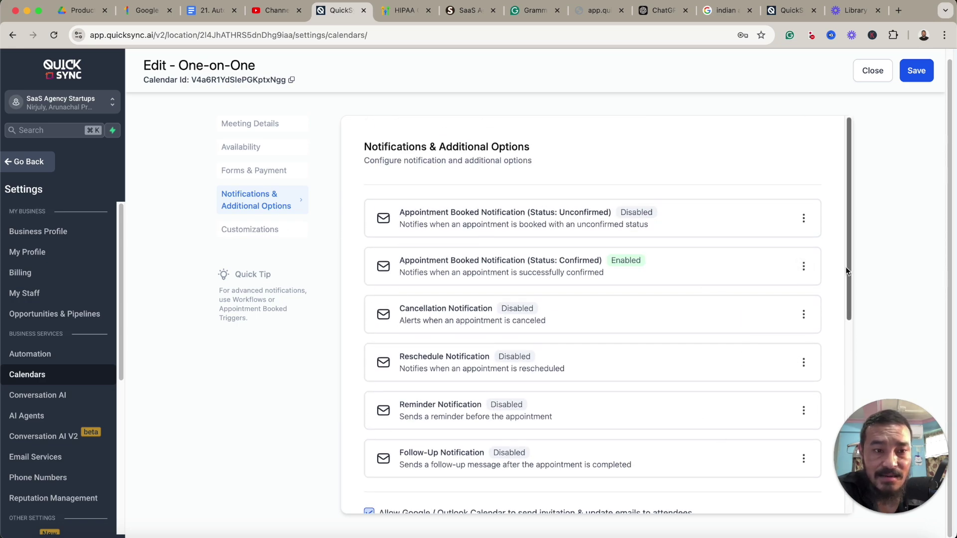
pyautogui.moveTo(851, 264); pyautogui.dragTo(850, 281)
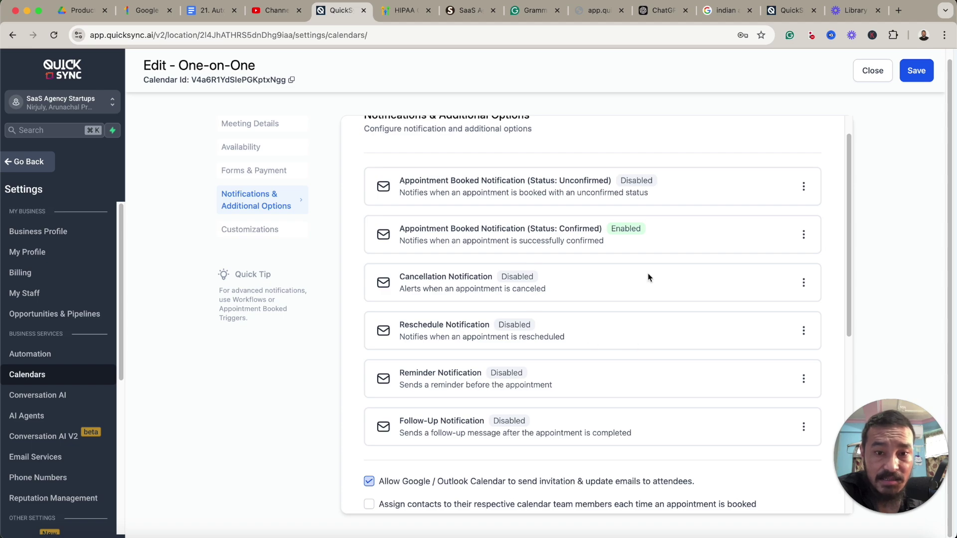
pyautogui.click(803, 283)
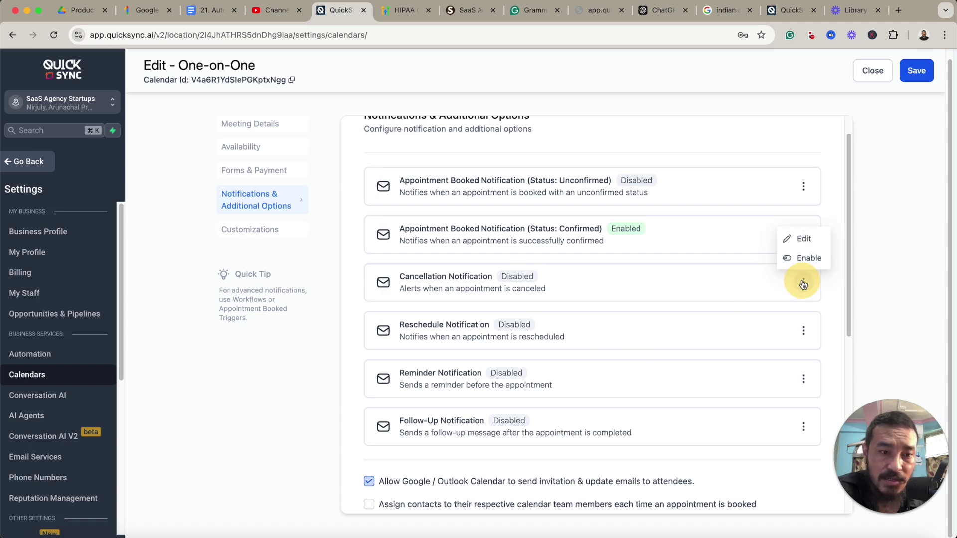
pyautogui.click(804, 242)
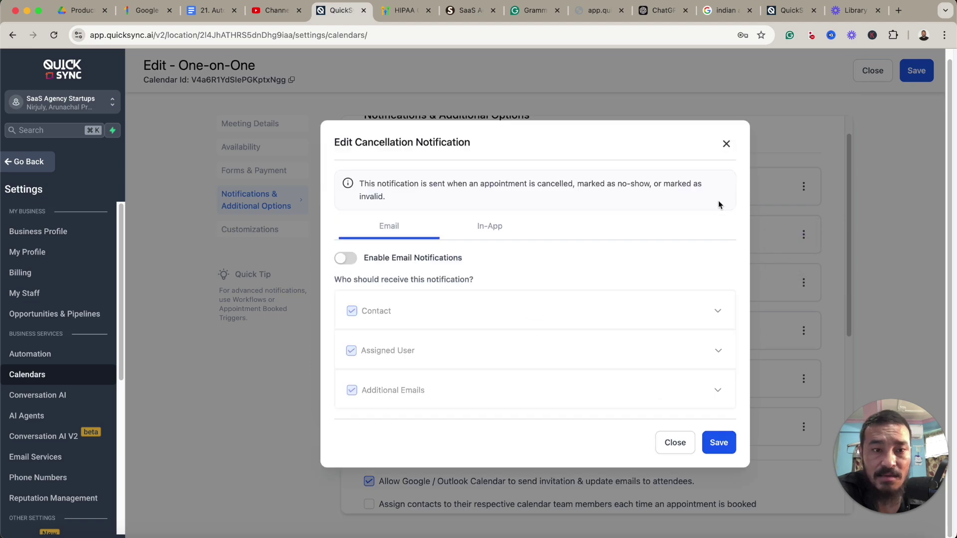
pyautogui.click(726, 144)
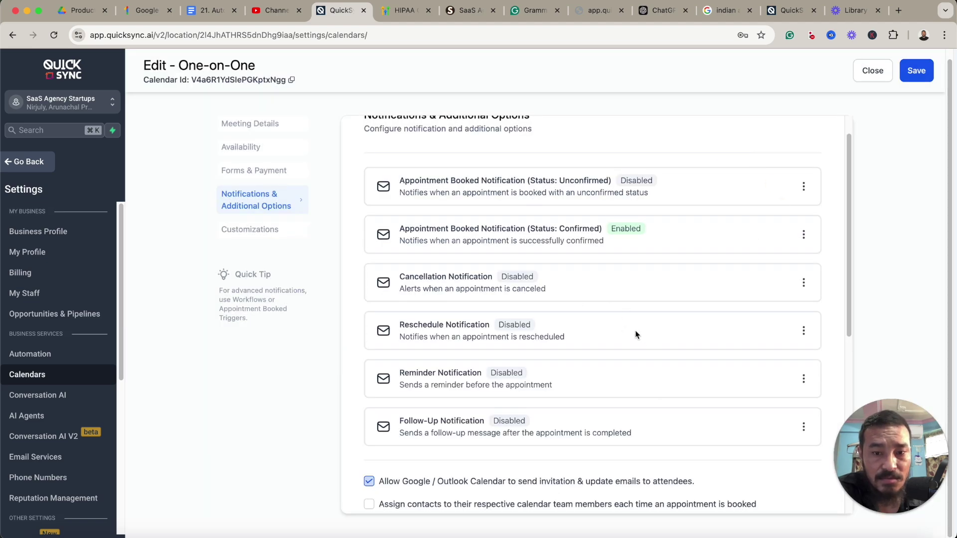
pyautogui.scroll(-5, 676, 363)
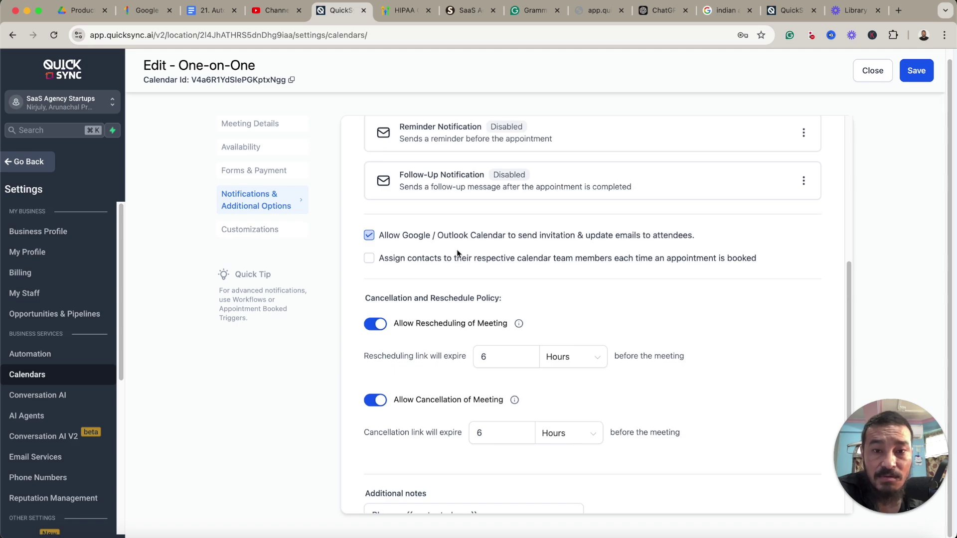
pyautogui.scroll(1, 458, 253)
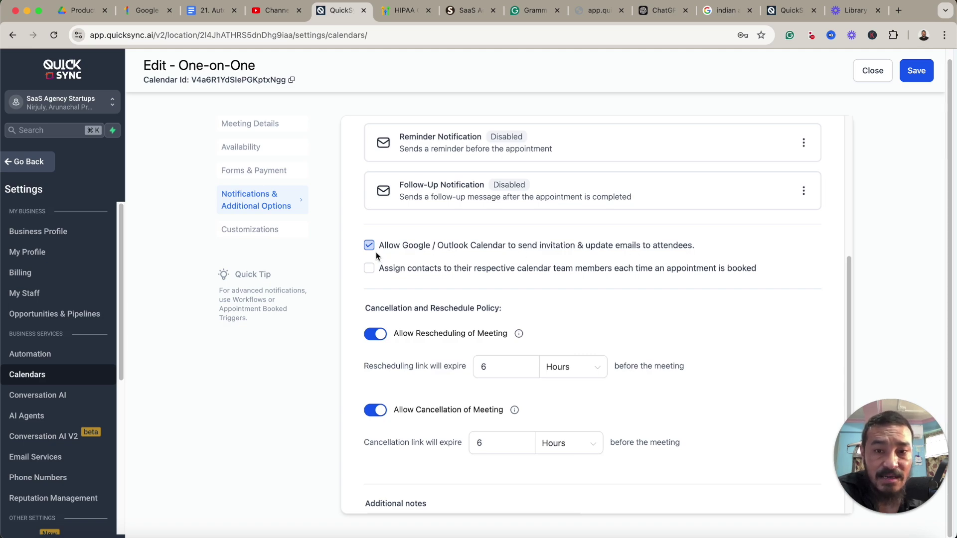
pyautogui.scroll(-2, 432, 313)
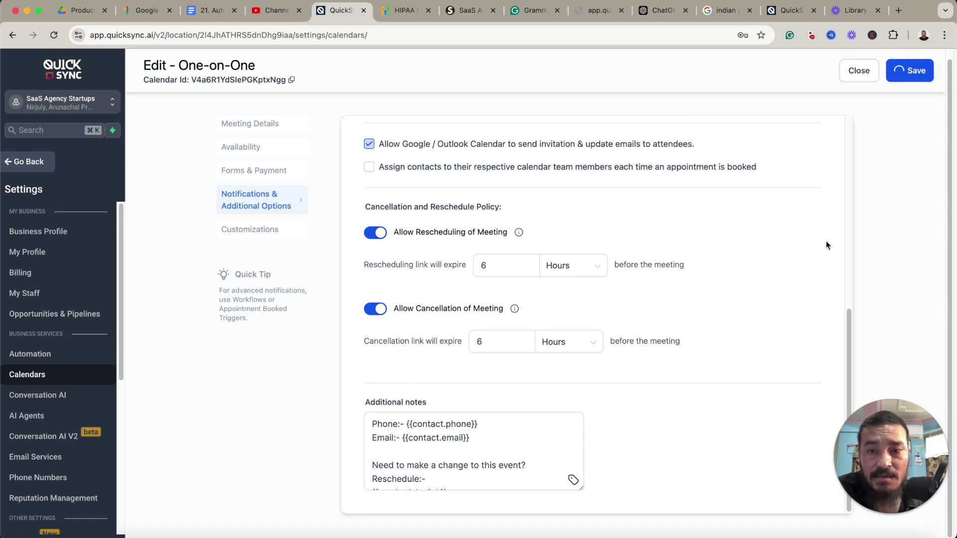
# Step: Save the One-on-One calendar settings
pyautogui.scroll(-10, 602, 296)
pyautogui.scroll(2, 675, 342)
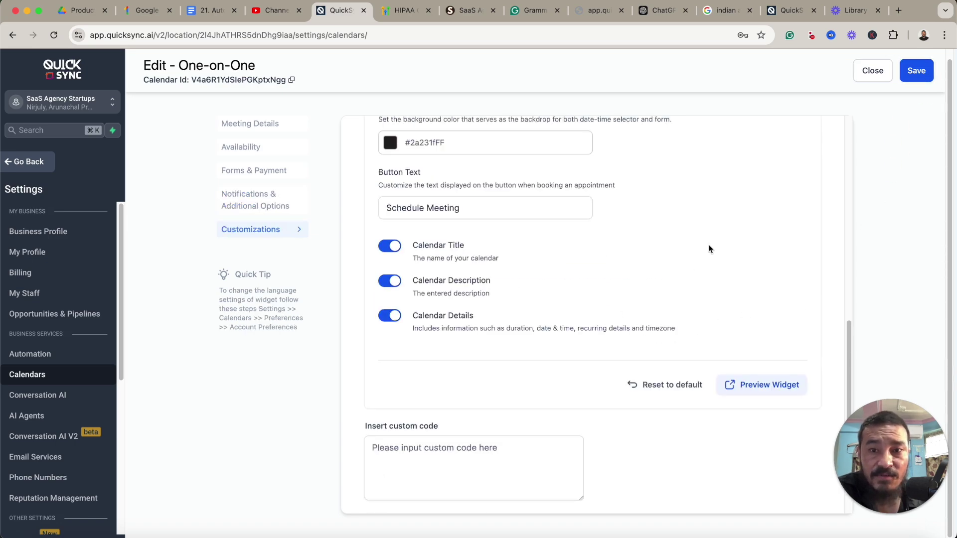
pyautogui.click(916, 71)
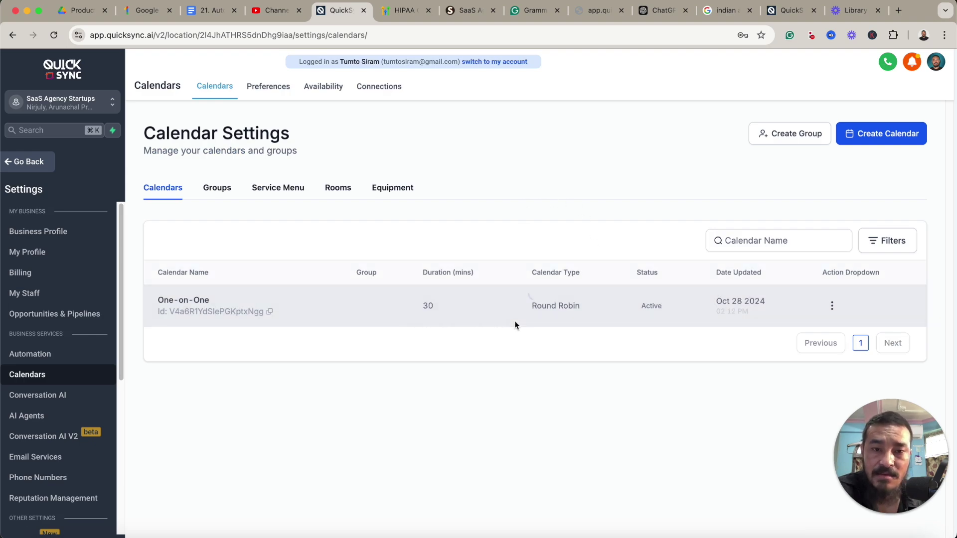
# Step: Copy the One-on-One share link and paste it into a new browser tab
pyautogui.click(832, 306)
pyautogui.click(816, 204)
pyautogui.click(687, 309)
pyautogui.click(726, 194)
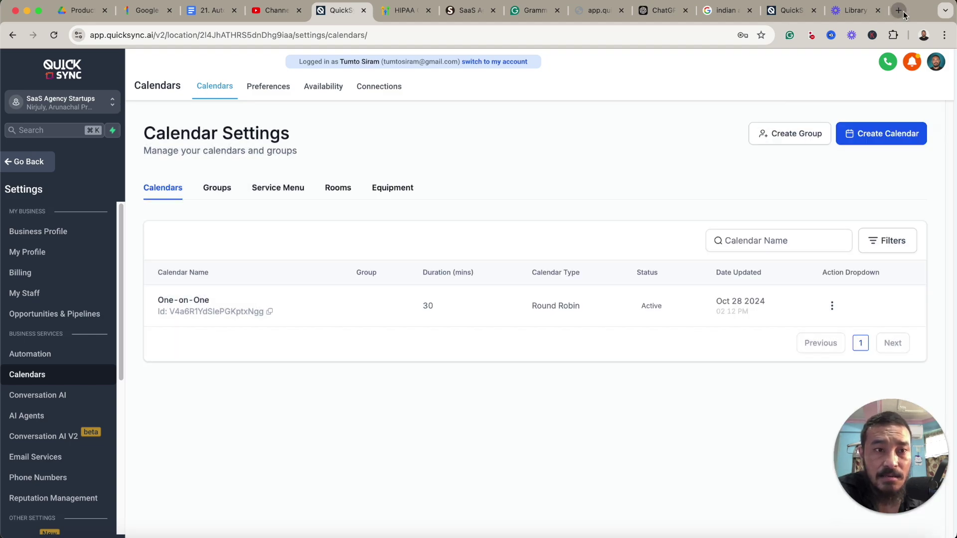
pyautogui.press('super+t')
pyautogui.press('super+v')
# Step: Book the 02:30 PM Oct 28 slot with autofilled details and consent ticked
pyautogui.press('Return')
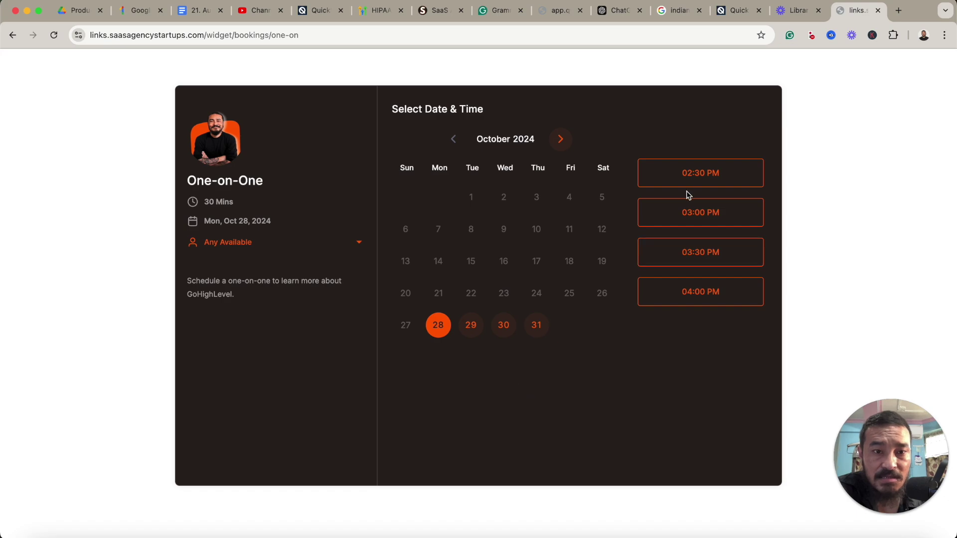
pyautogui.click(702, 184)
pyautogui.click(720, 178)
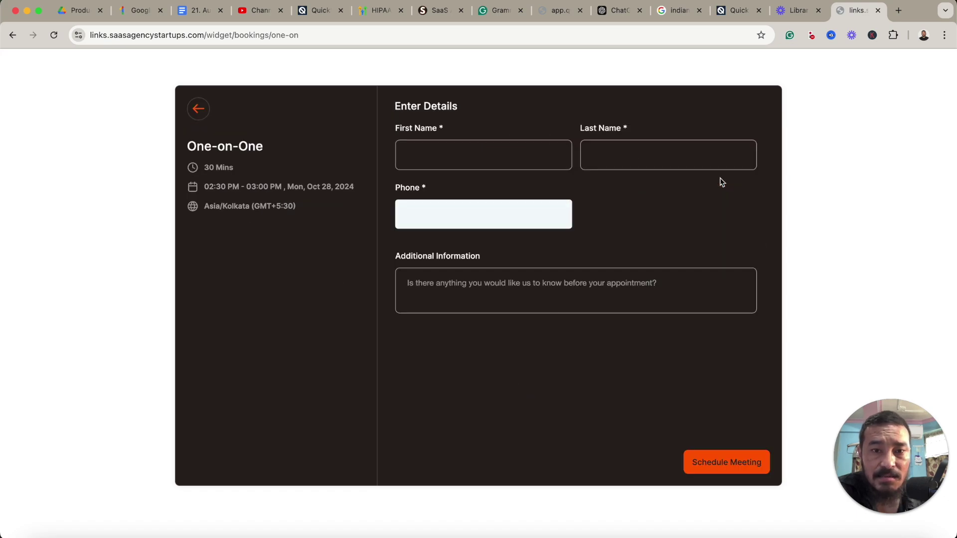
pyautogui.click(433, 156)
pyautogui.click(532, 232)
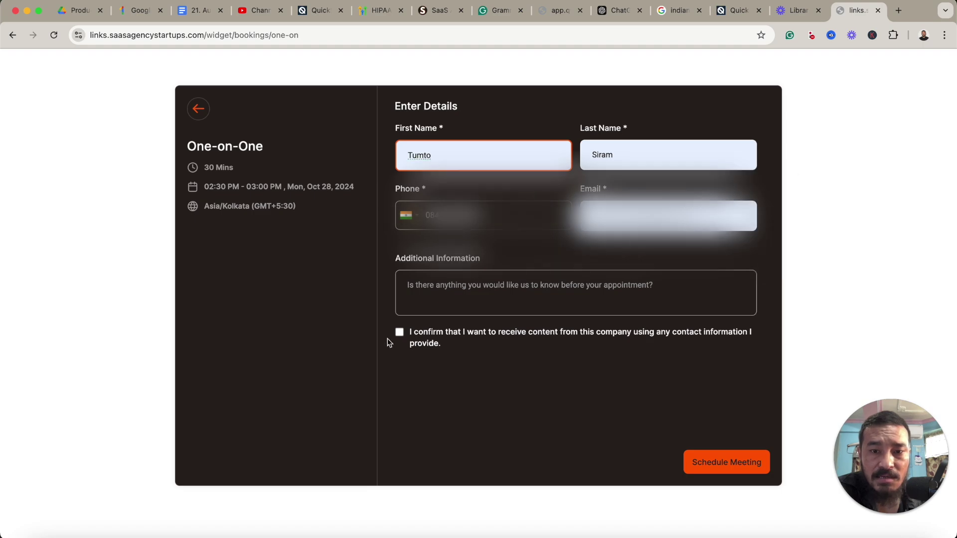
pyautogui.click(399, 332)
pyautogui.click(735, 464)
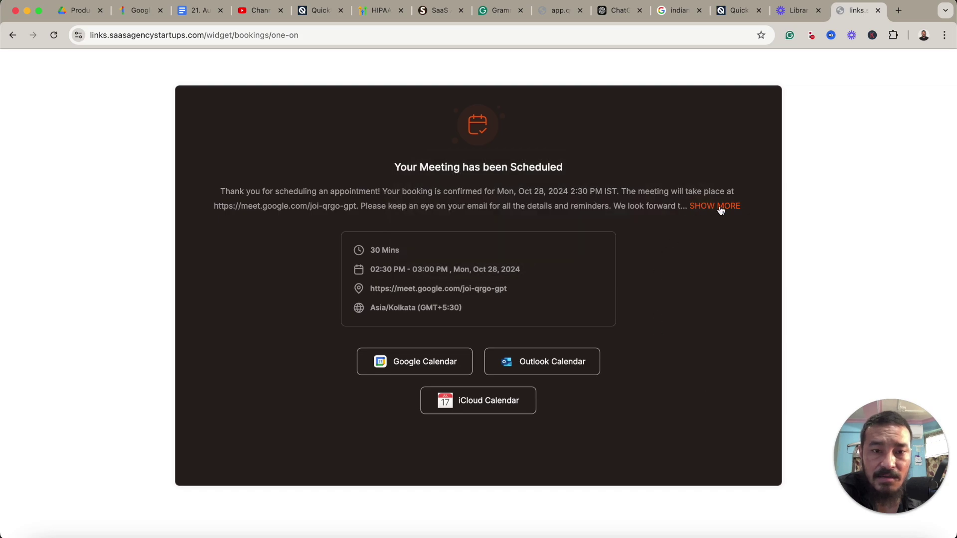
# Step: Expand the thank-you message and check the Google Meet link in the details
pyautogui.click(720, 210)
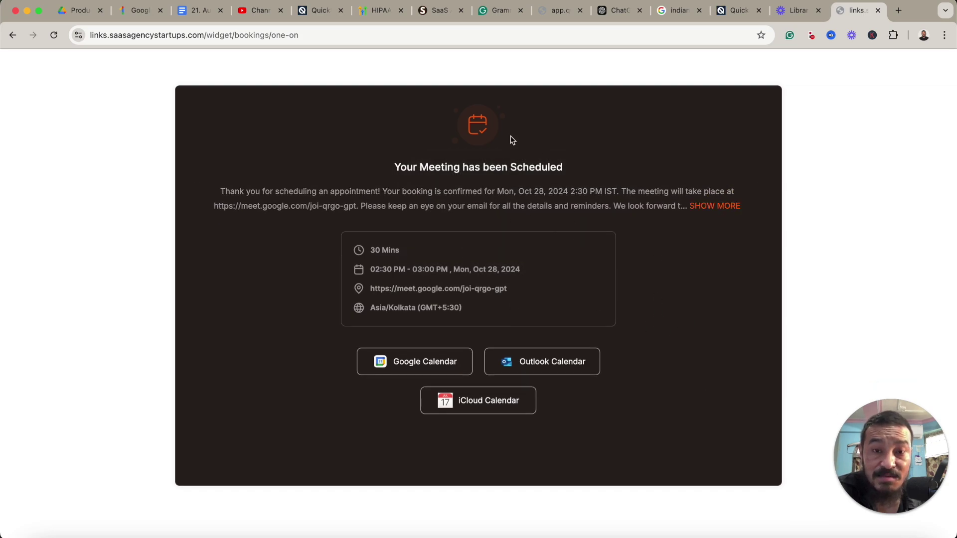
pyautogui.moveTo(513, 290); pyautogui.dragTo(376, 289)
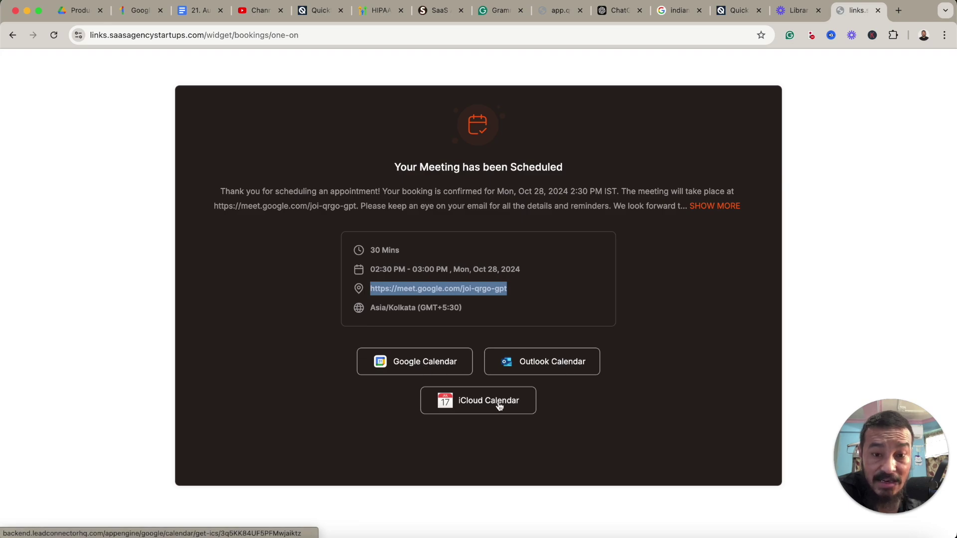
pyautogui.click(743, 130)
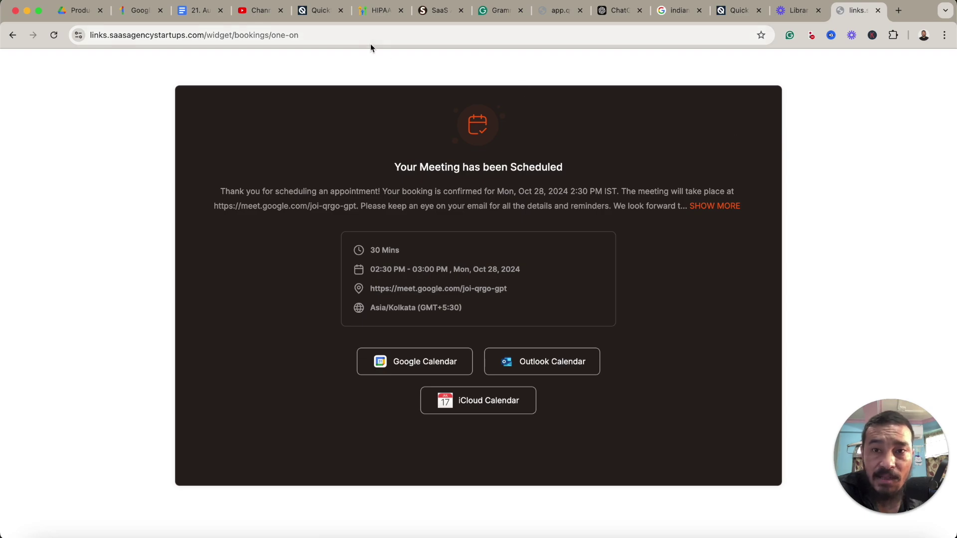
# Step: Go to Automation, open the Appointments folder and select '1. Appointment Booked One-on-One'
pyautogui.click(311, 12)
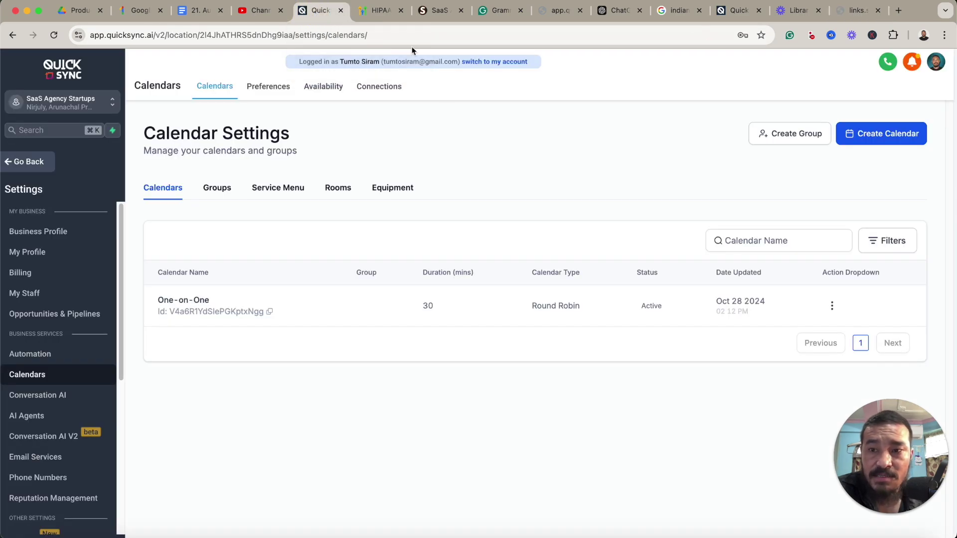
pyautogui.click(27, 166)
pyautogui.click(46, 346)
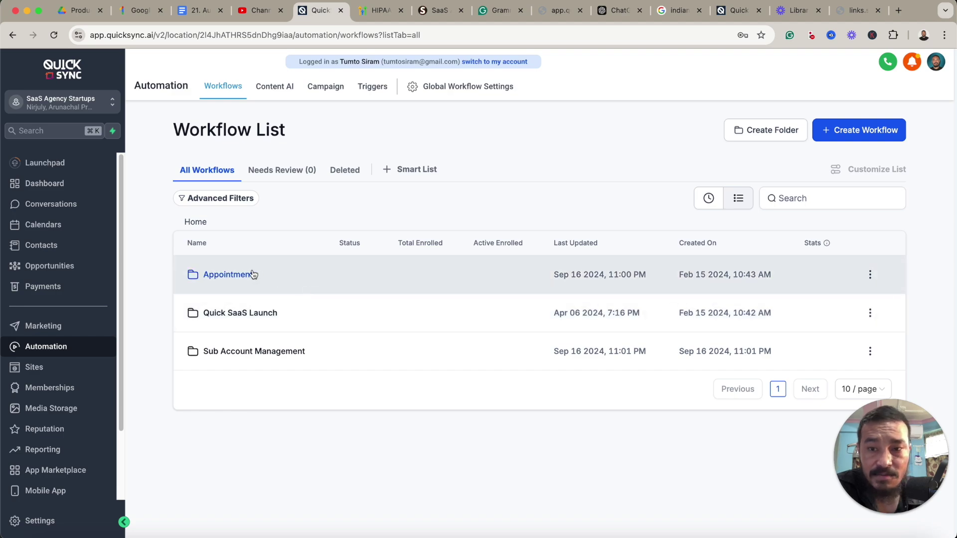
pyautogui.click(240, 276)
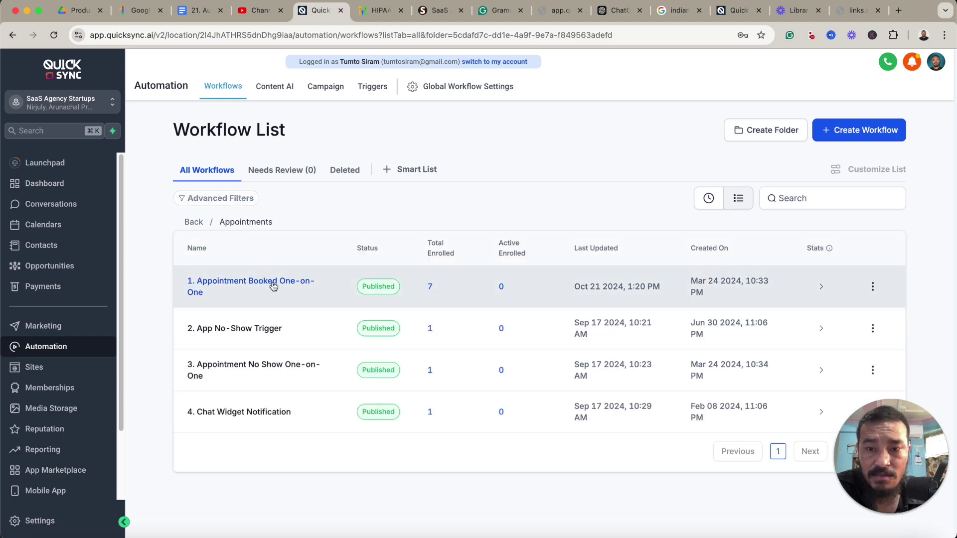
pyautogui.click(273, 285)
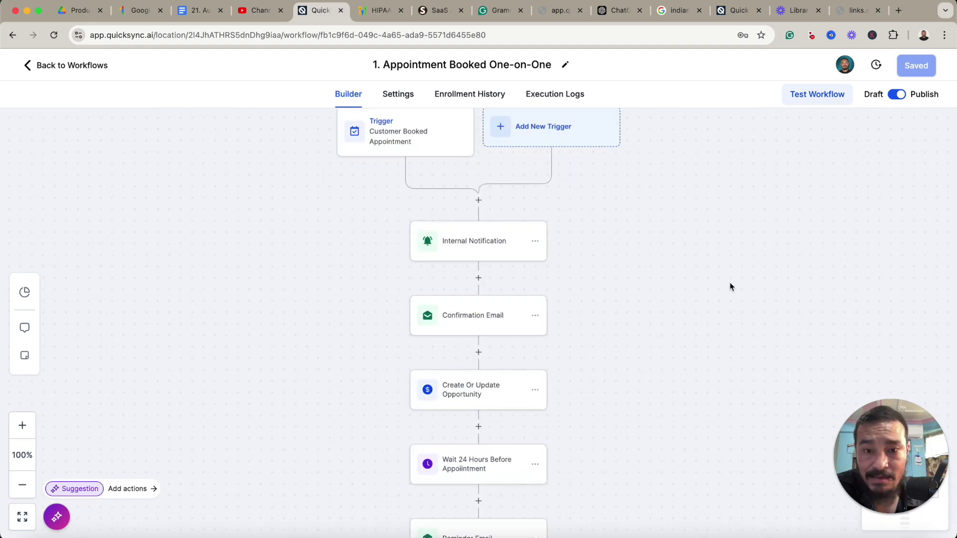
# Step: Open the Confirmation Email action and scroll through its message body
pyautogui.scroll(1, 730, 299)
pyautogui.scroll(-2, 713, 317)
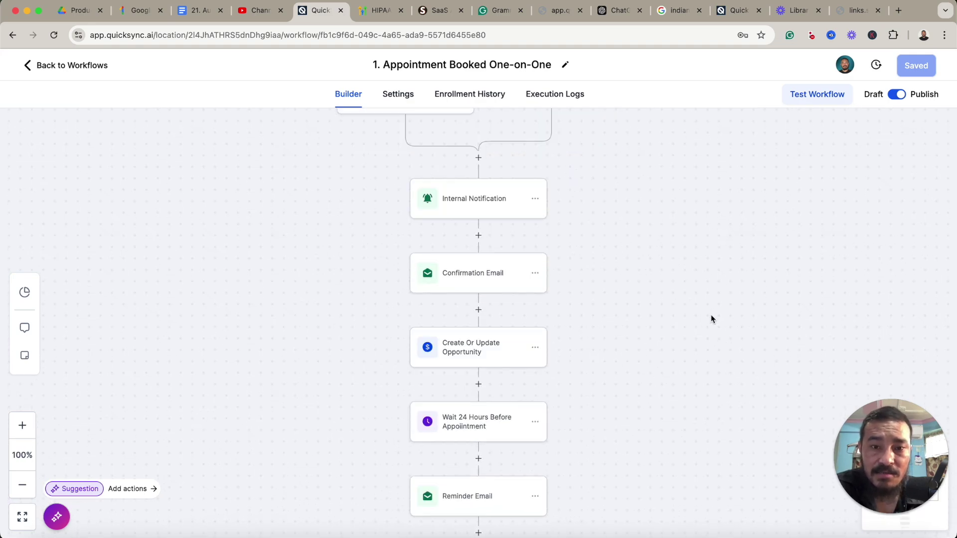
pyautogui.click(475, 278)
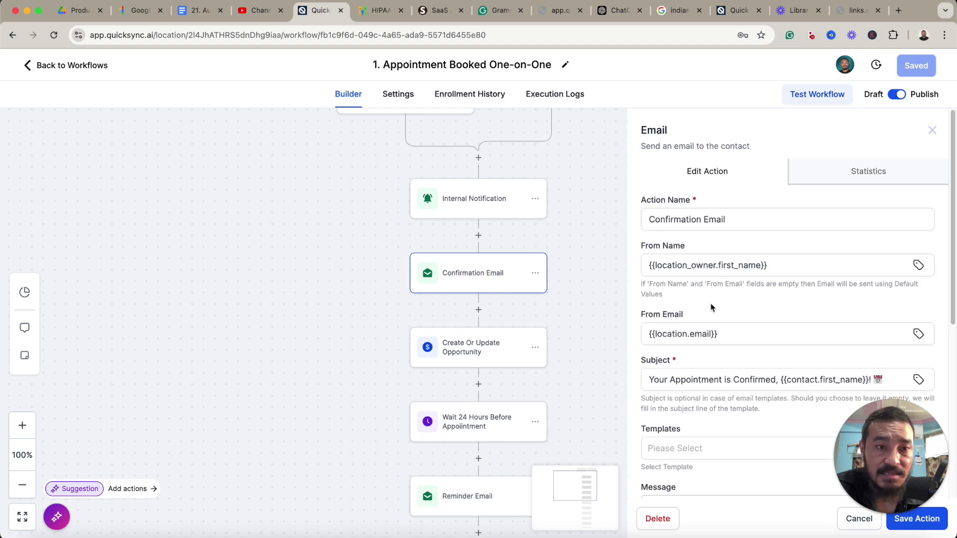
pyautogui.scroll(-5, 761, 304)
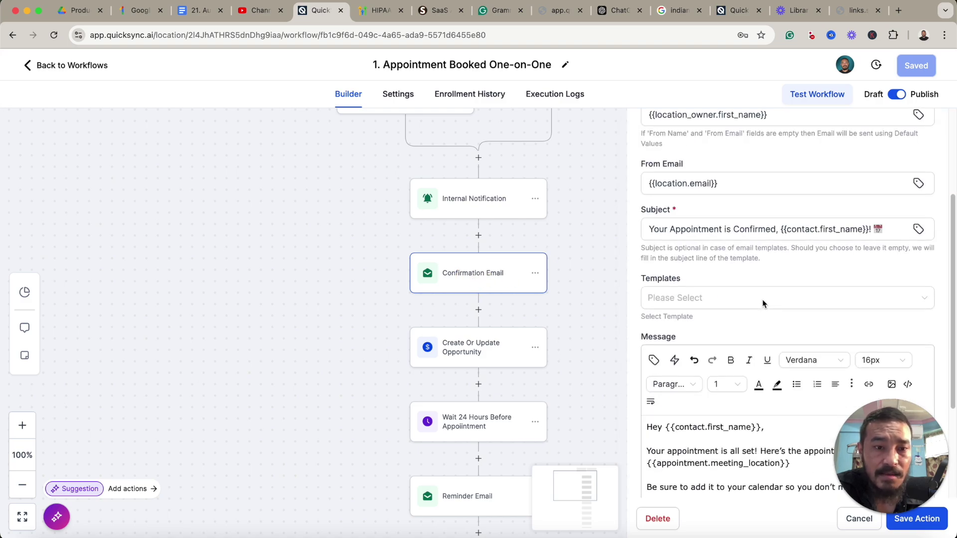
pyautogui.scroll(-3, 797, 309)
pyautogui.scroll(2, 805, 316)
pyautogui.scroll(1, 842, 306)
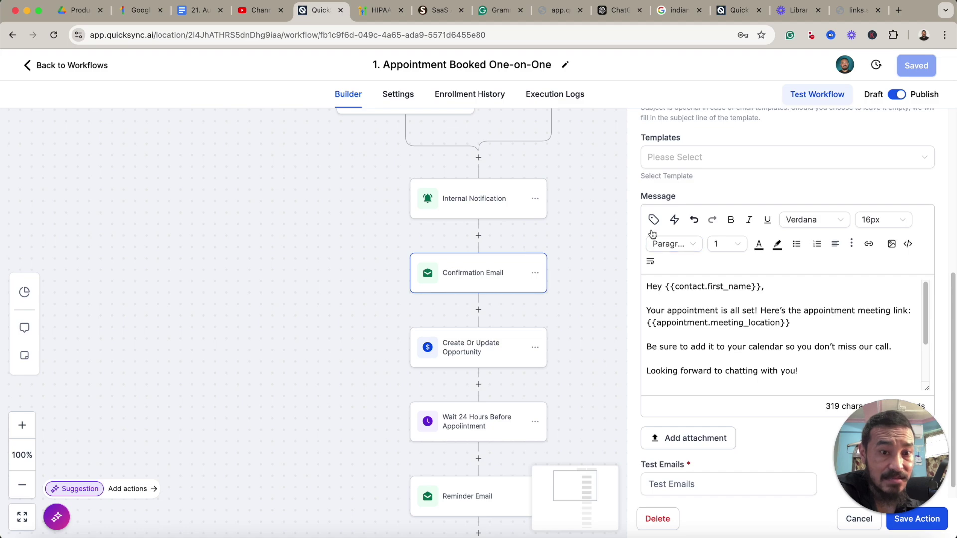
pyautogui.scroll(-3, 787, 315)
pyautogui.scroll(6, 787, 314)
pyautogui.scroll(-3, 776, 335)
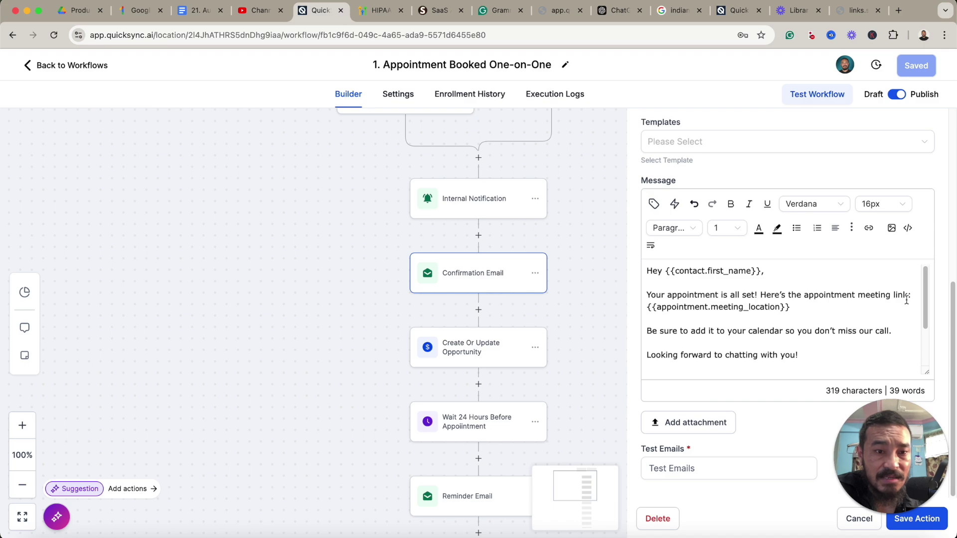
# Step: Replace the old meeting location placeholder with the {{appointment.meeting_location}} custom value
pyautogui.moveTo(793, 309); pyautogui.dragTo(648, 309)
pyautogui.press('BackSpace')
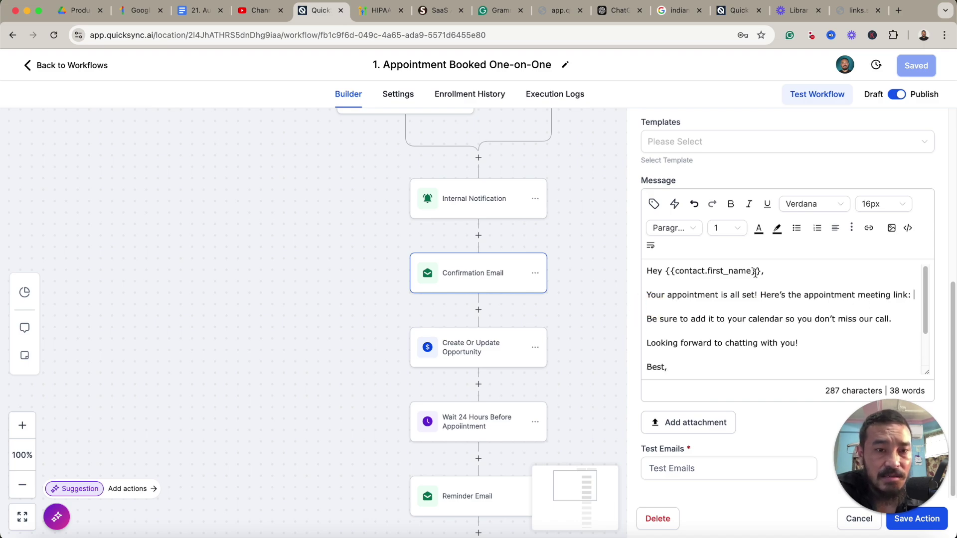
pyautogui.click(654, 204)
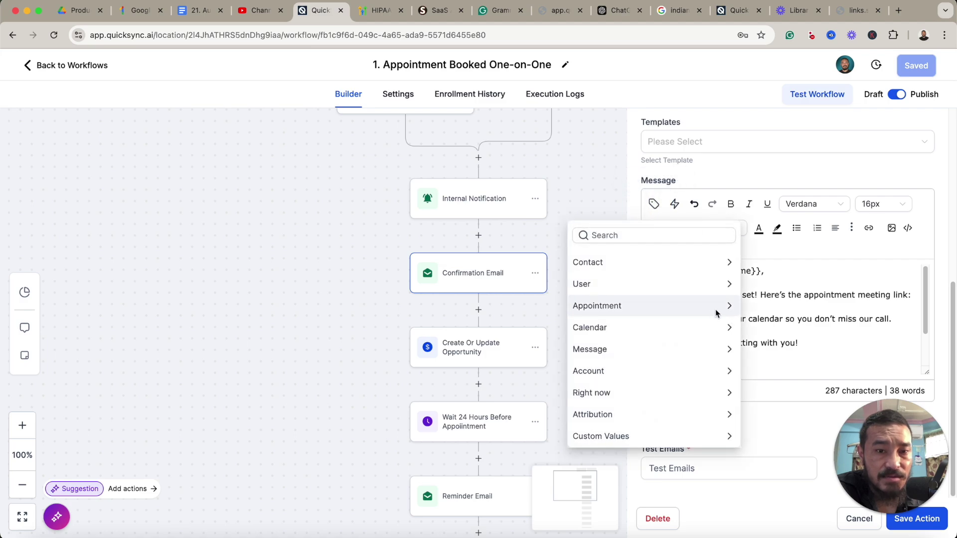
pyautogui.click(663, 305)
pyautogui.scroll(-5, 670, 328)
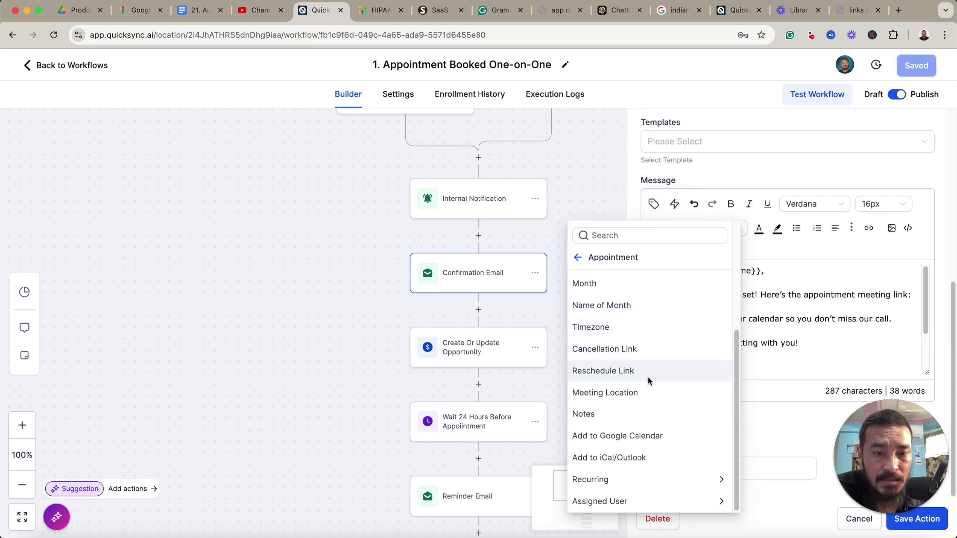
pyautogui.click(627, 397)
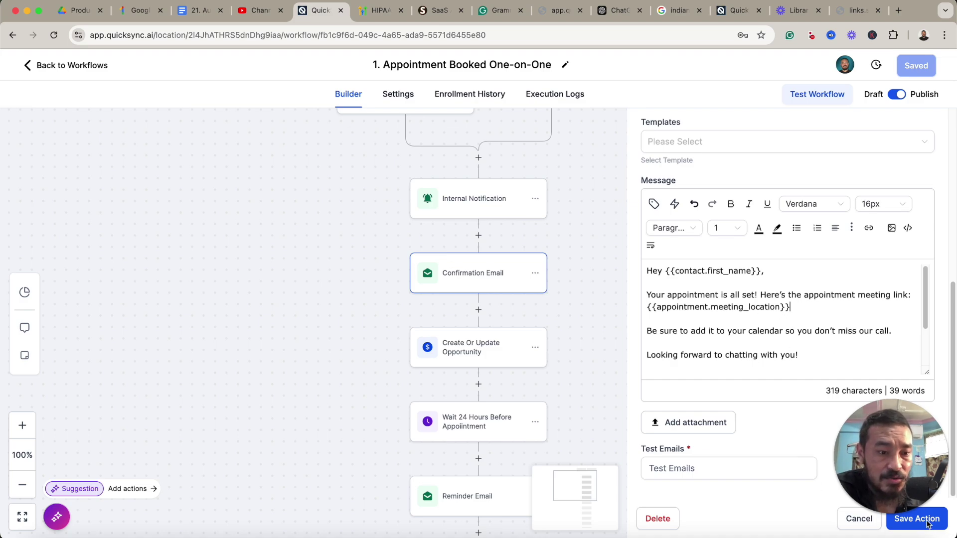
pyautogui.moveTo(901, 457); pyautogui.dragTo(339, 406)
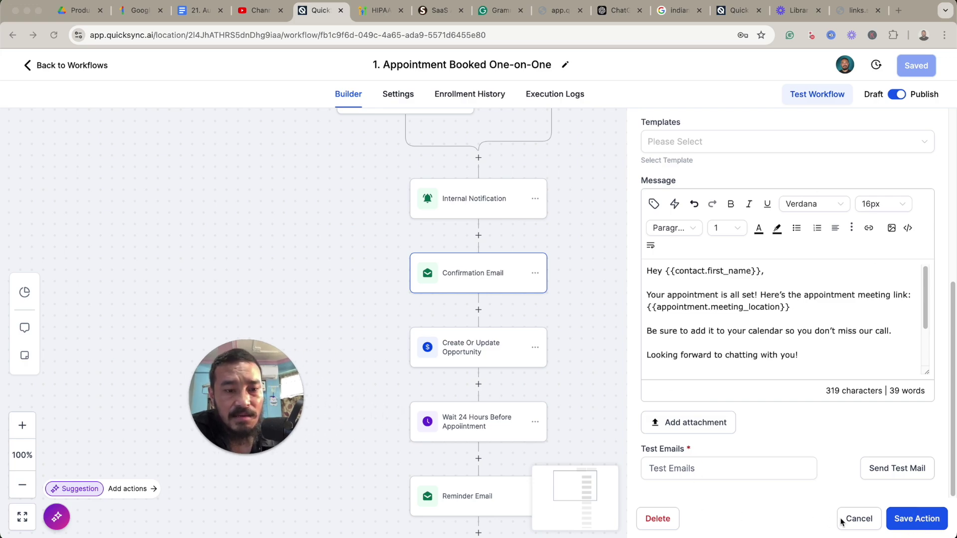
# Step: Close the Confirmation Email editor and return to the workflow canvas
pyautogui.click(835, 499)
pyautogui.click(860, 521)
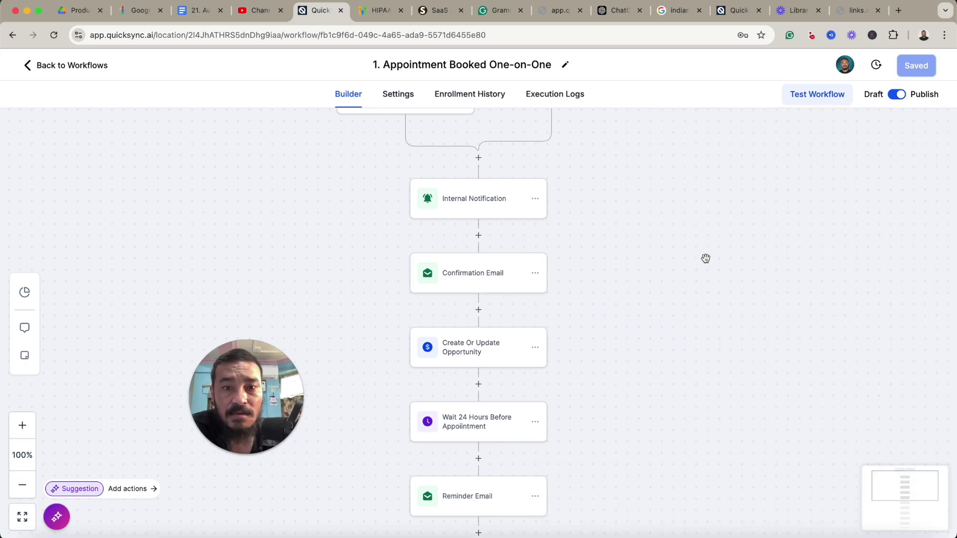
pyautogui.scroll(-5, 627, 300)
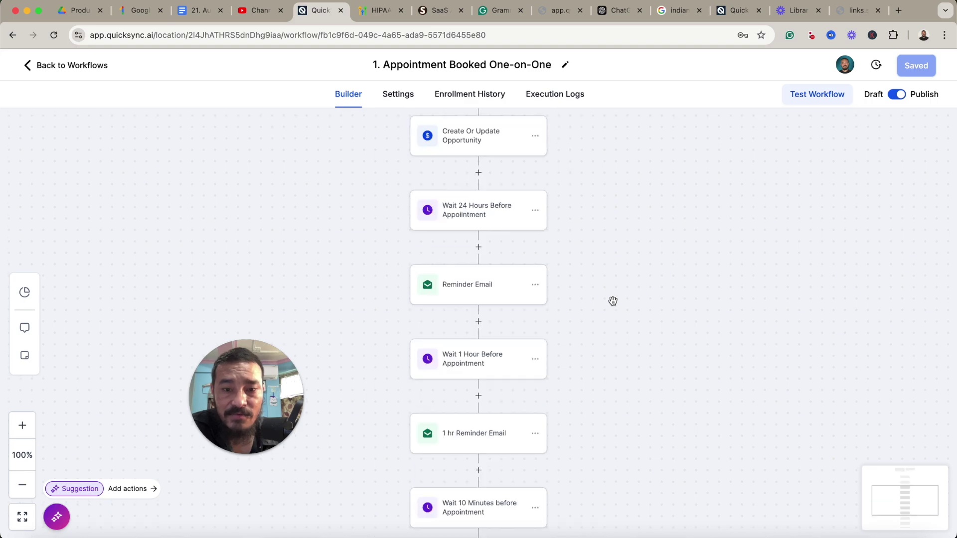
pyautogui.scroll(-6, 613, 301)
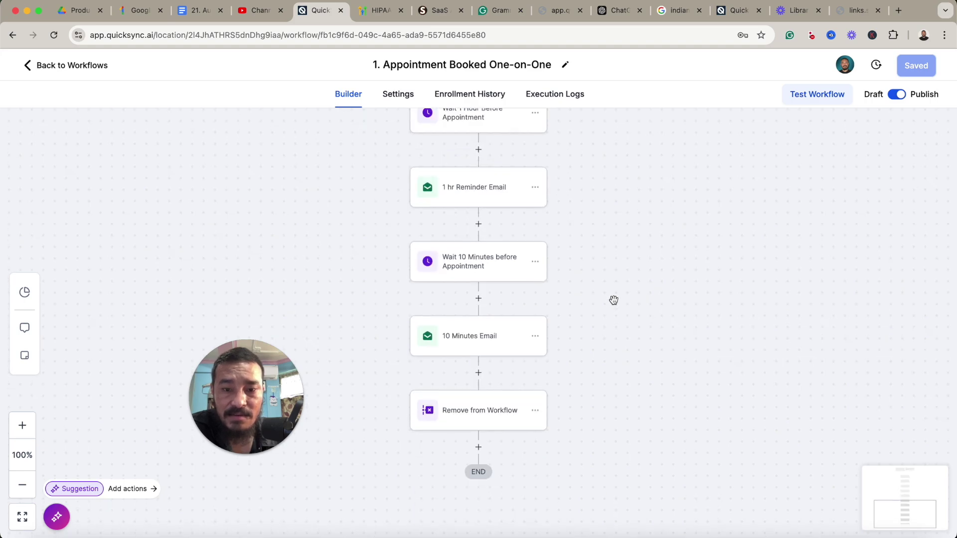
pyautogui.scroll(7, 613, 301)
pyautogui.scroll(5, 613, 300)
pyautogui.scroll(-1, 573, 342)
# Step: Add an SMS step after Confirmation Email reading 'hey your appoiintment link' plus Appointment > Meeting Location
pyautogui.click(479, 329)
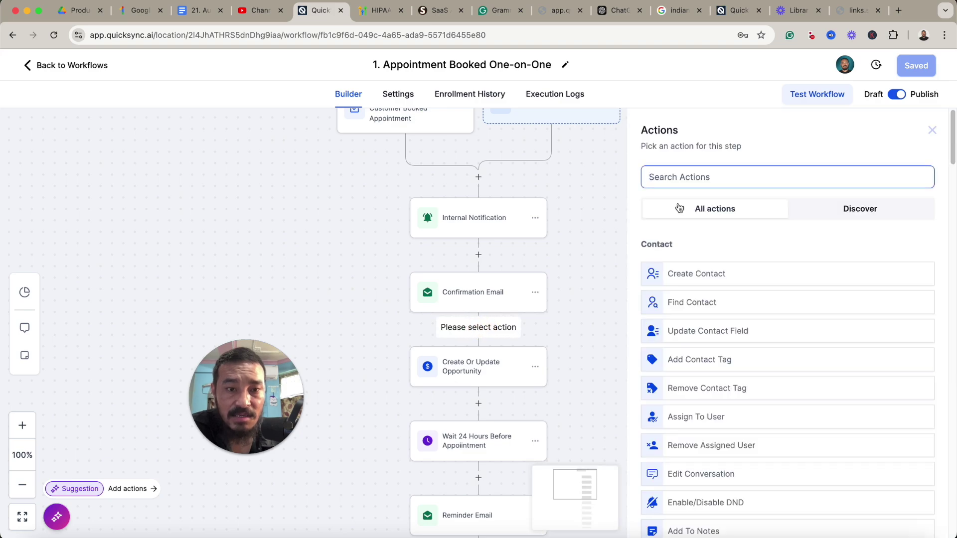
pyautogui.write('sms')
pyautogui.click(686, 263)
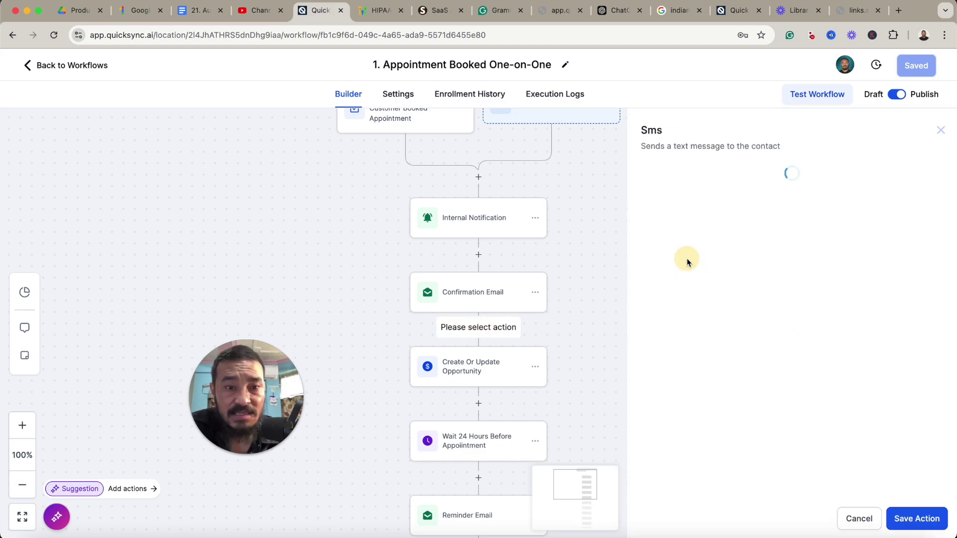
pyautogui.click(675, 345)
pyautogui.write('hey y')
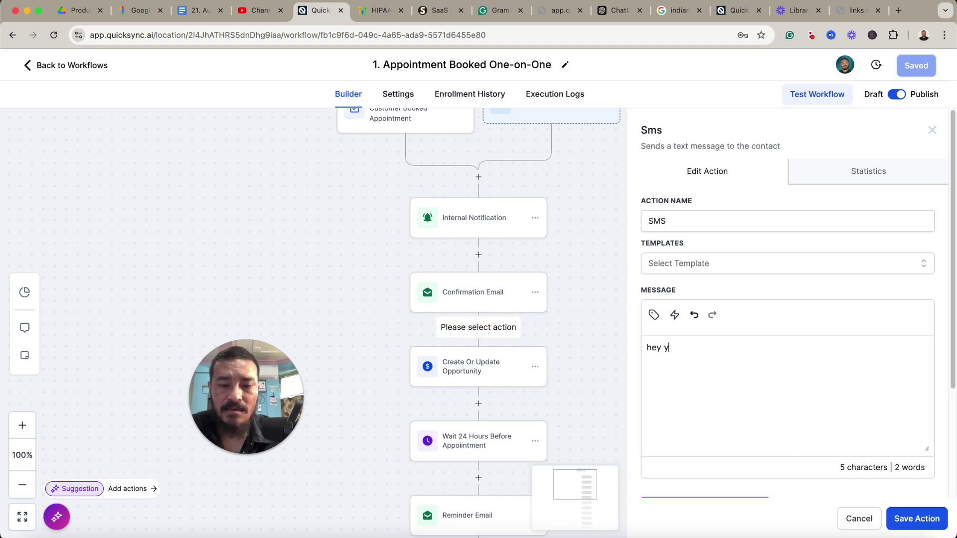
pyautogui.write('our appoiintment link:')
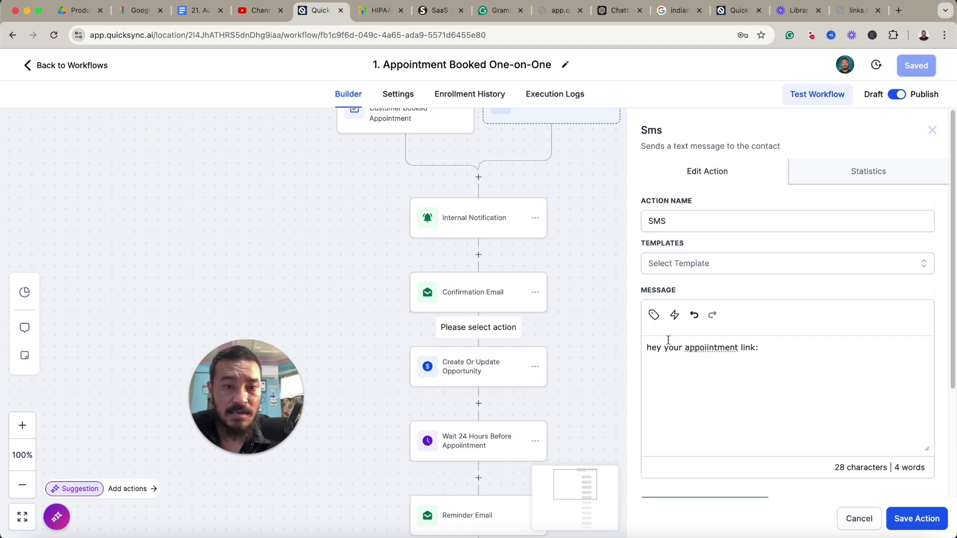
pyautogui.click(654, 315)
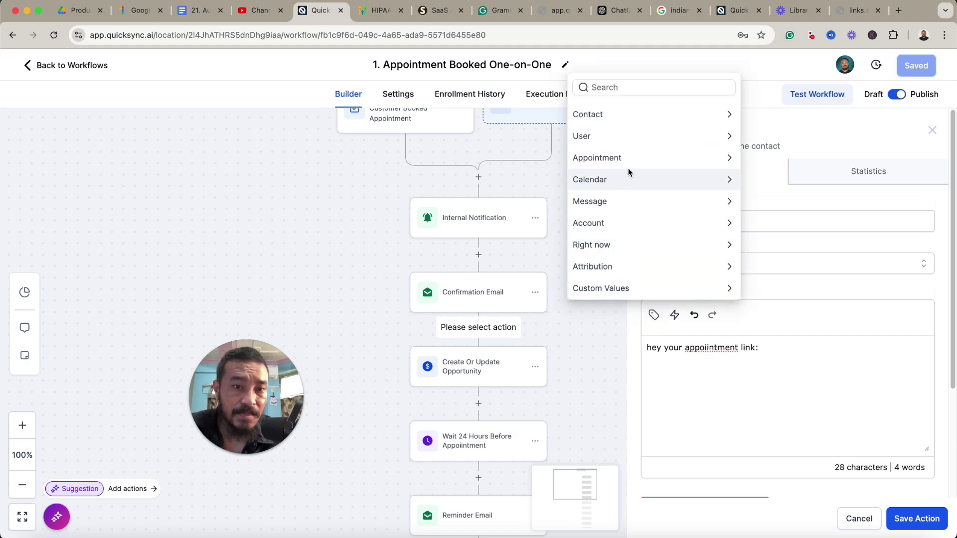
pyautogui.click(629, 168)
pyautogui.scroll(-4, 651, 199)
pyautogui.click(626, 181)
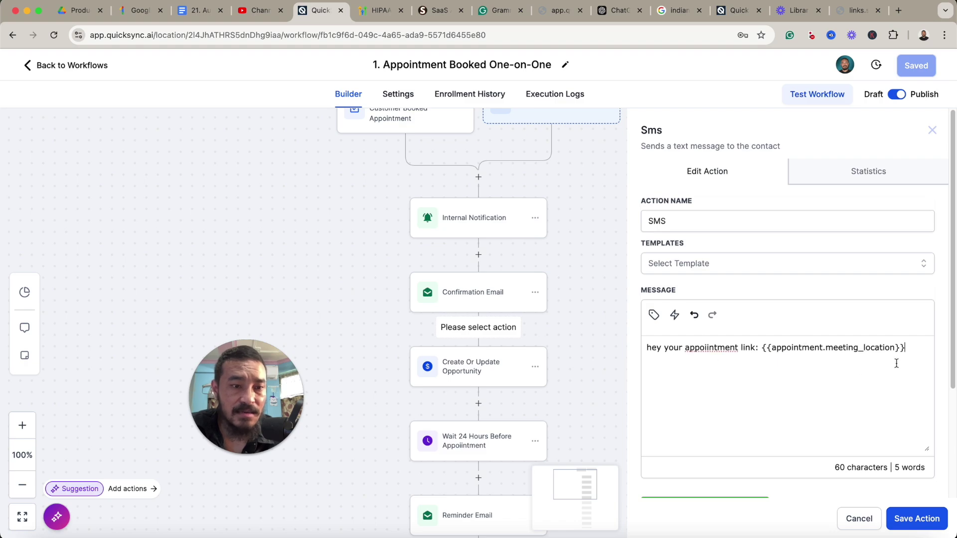
# Step: Cancel the unsaved SMS step, discarding the draft
pyautogui.click(655, 315)
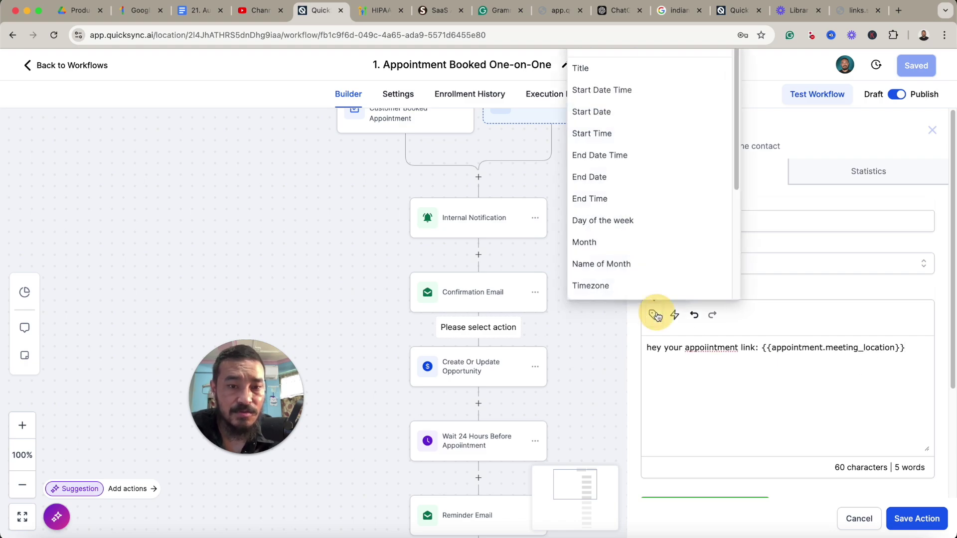
pyautogui.scroll(-3, 651, 204)
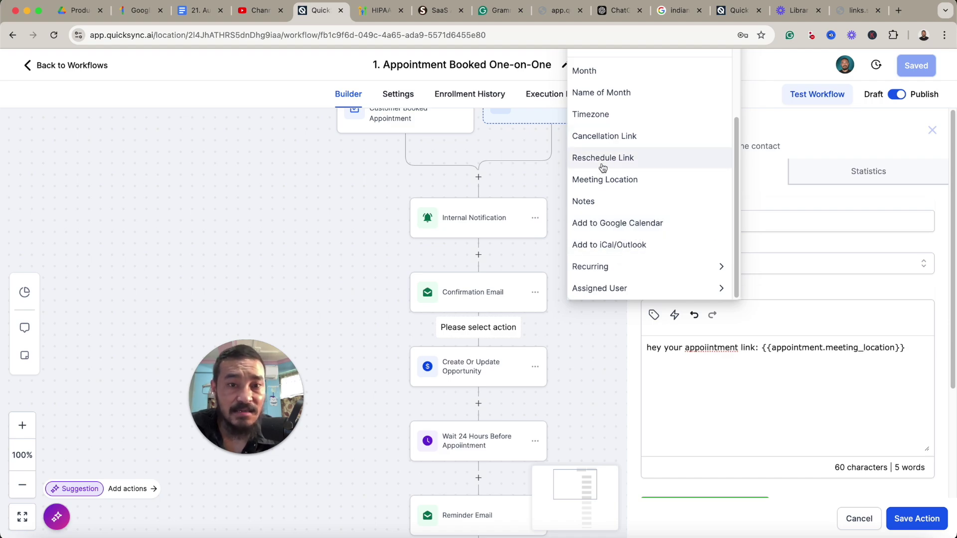
pyautogui.click(864, 521)
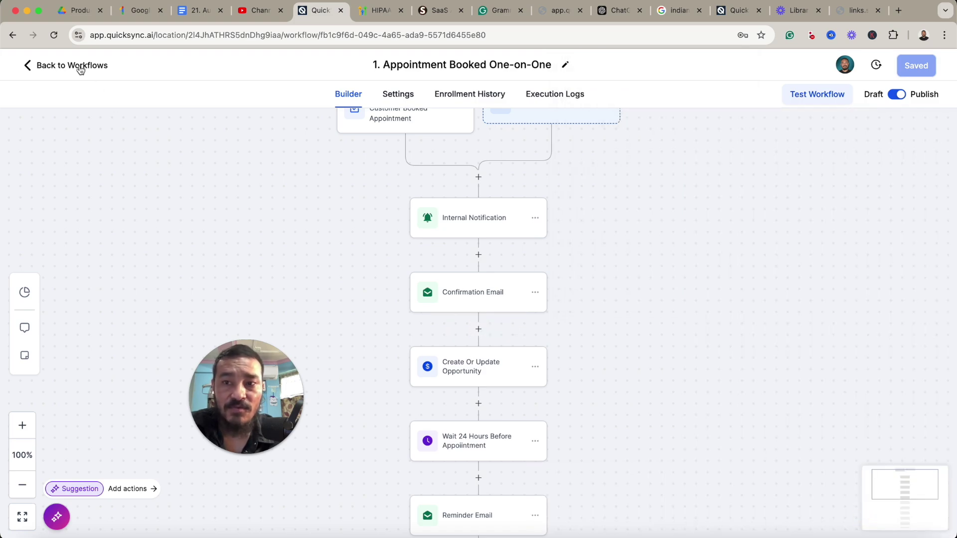
# Step: In workflow '3. Appointment No Show One-on-One', filter the trigger to the One-on-One calendar and save
pyautogui.click(80, 68)
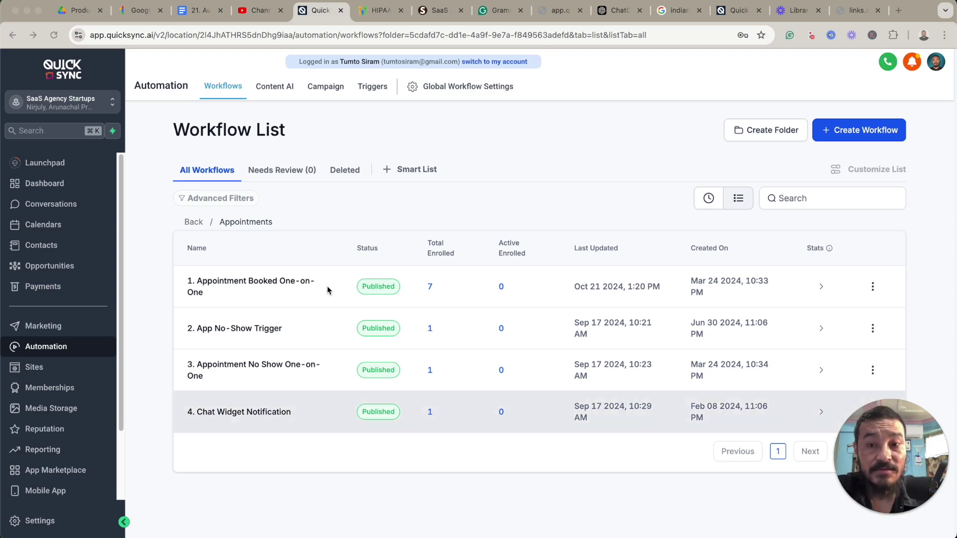
pyautogui.click(269, 367)
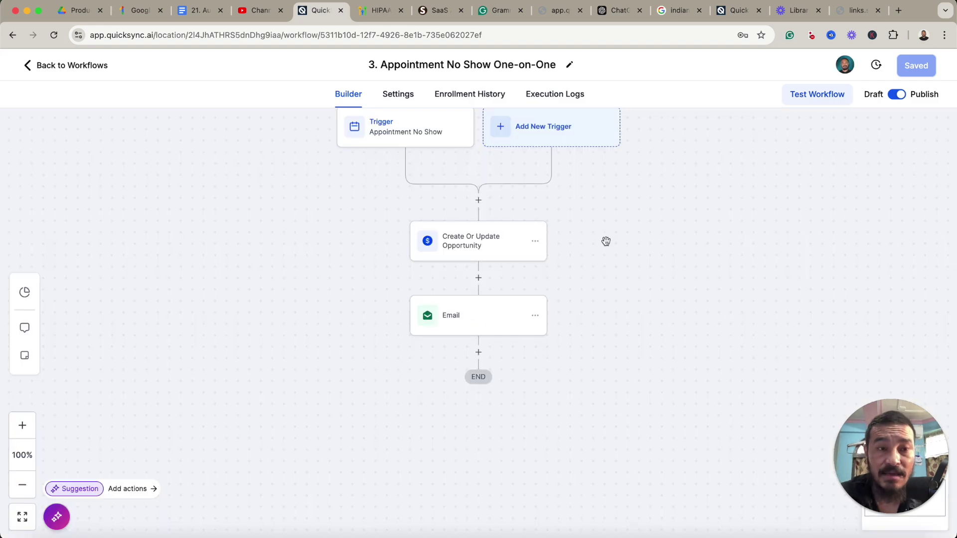
pyautogui.scroll(1, 618, 249)
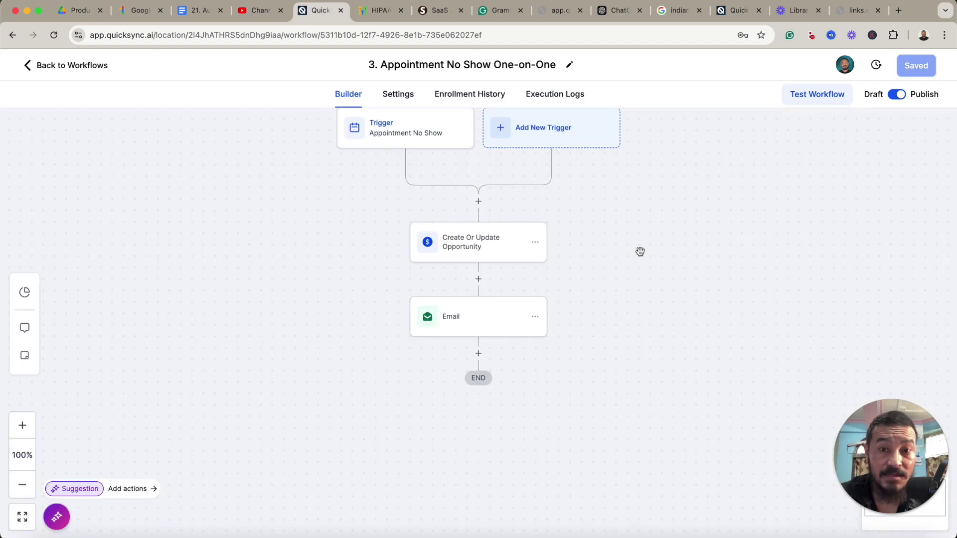
pyautogui.click(399, 140)
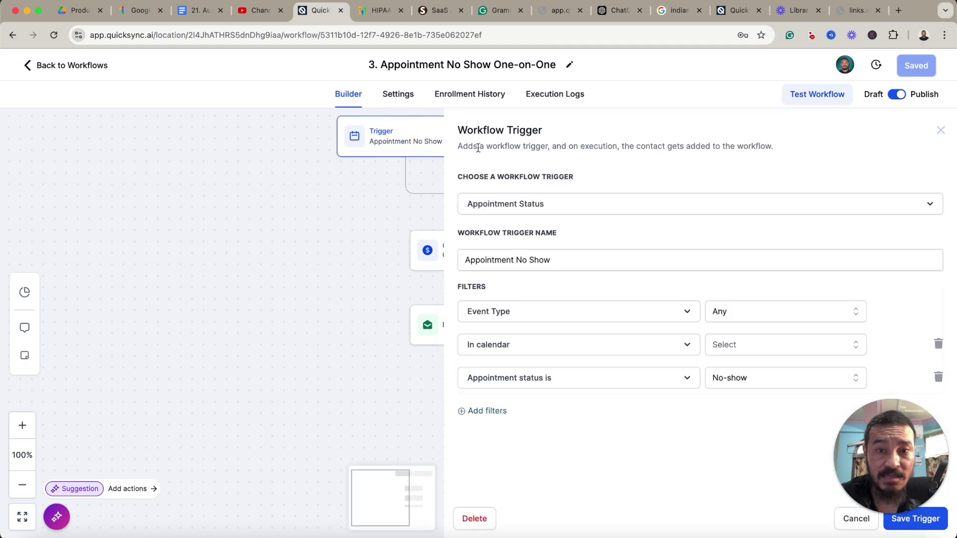
pyautogui.click(742, 352)
pyautogui.click(742, 397)
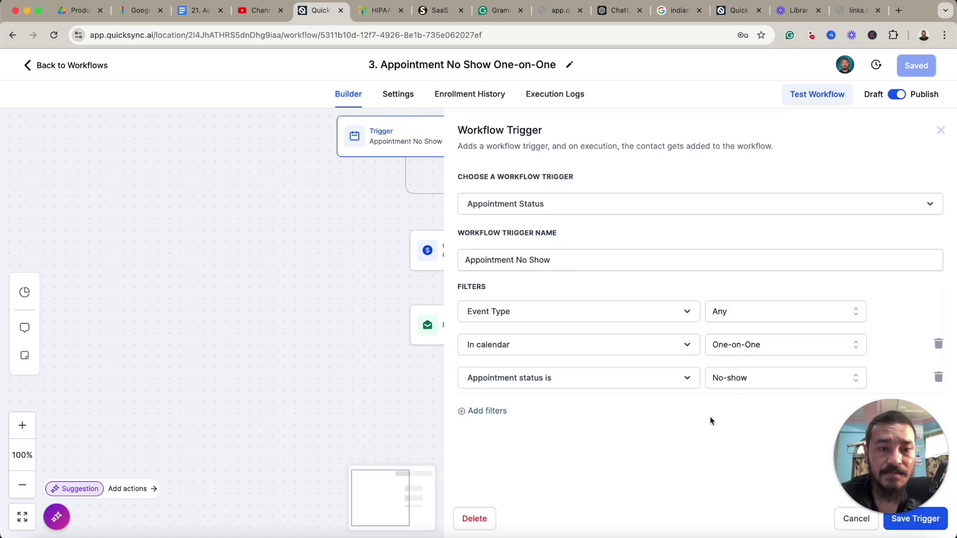
pyautogui.click(940, 521)
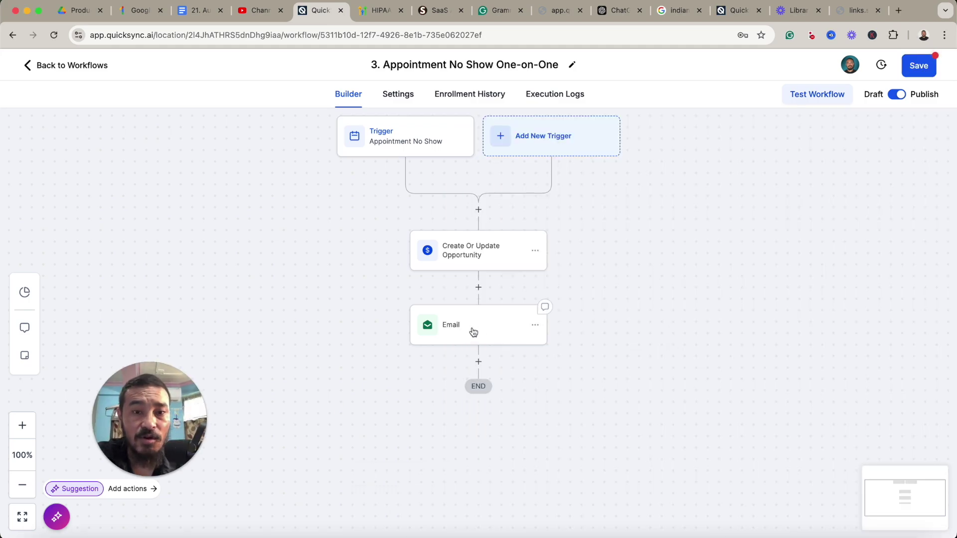
pyautogui.click(919, 65)
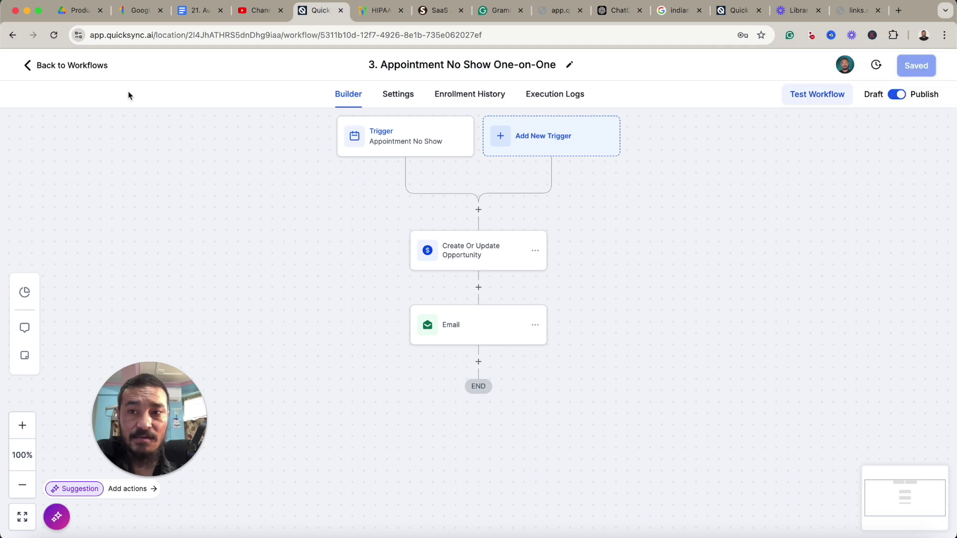
# Step: Go from the workflow builder to Calendars and open the Oct 28 appointment's details
pyautogui.click(91, 68)
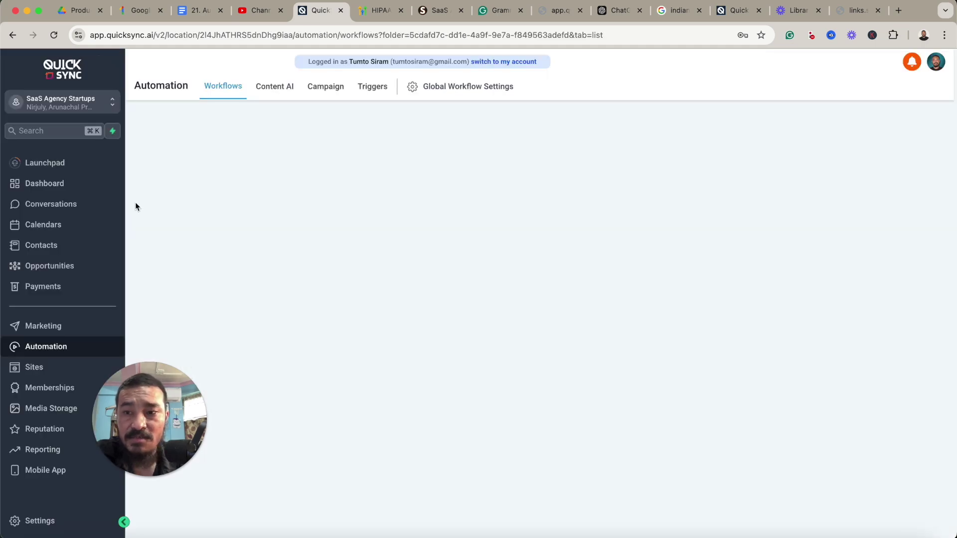
pyautogui.click(44, 223)
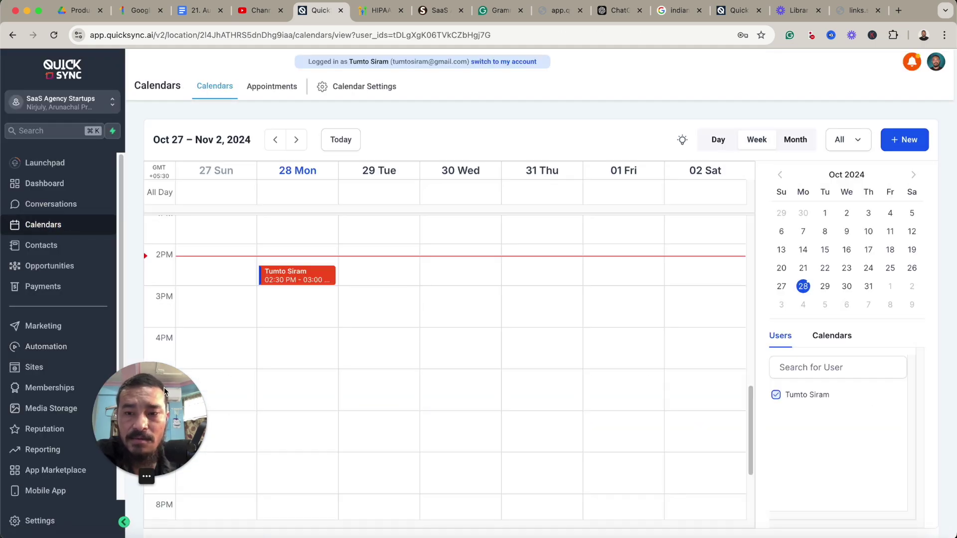
pyautogui.click(305, 277)
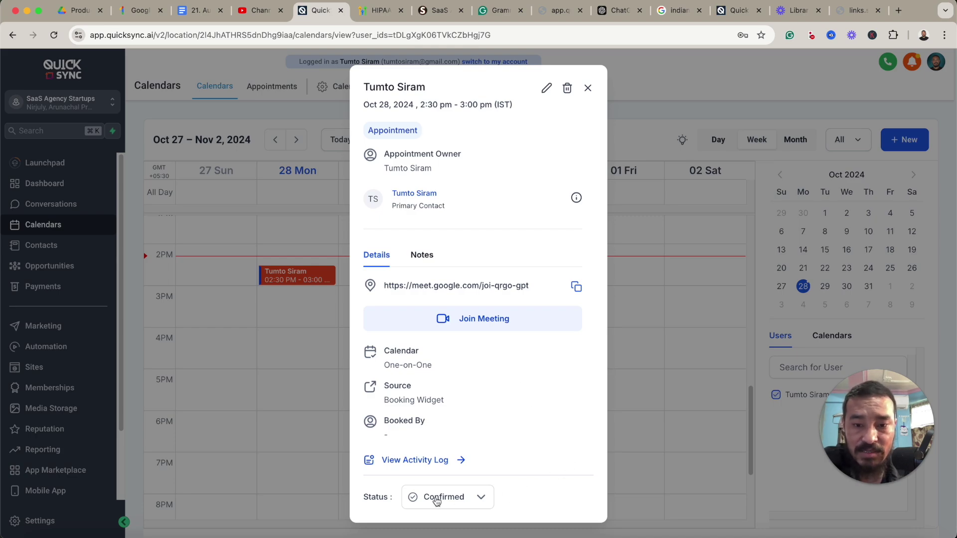
# Step: Check the appointment's Status options, leave it Confirmed, and close the details popup
pyautogui.click(478, 503)
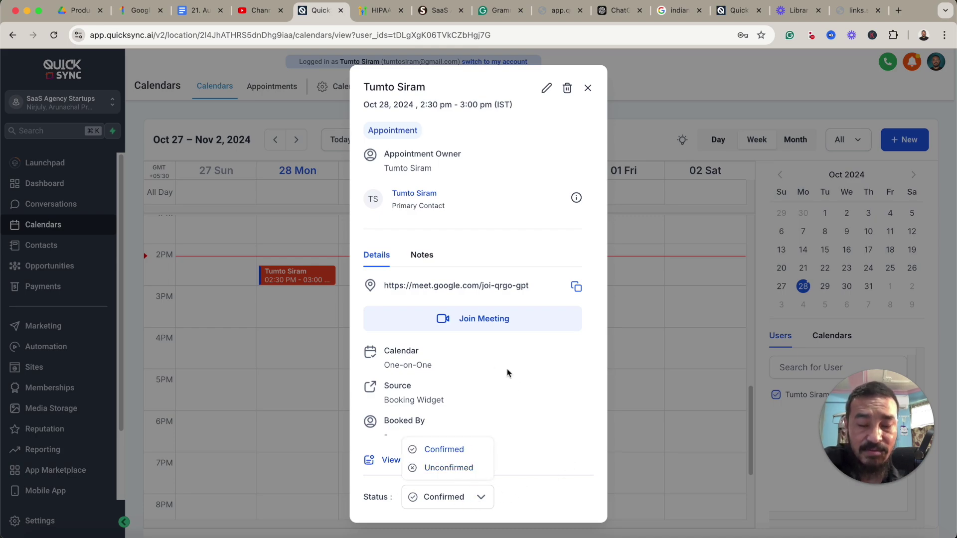
pyautogui.click(560, 401)
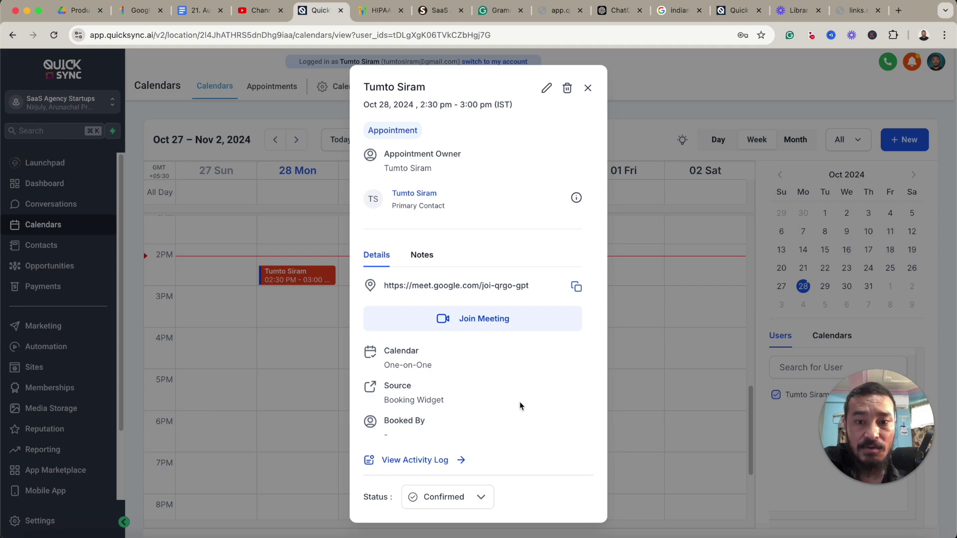
pyautogui.click(466, 501)
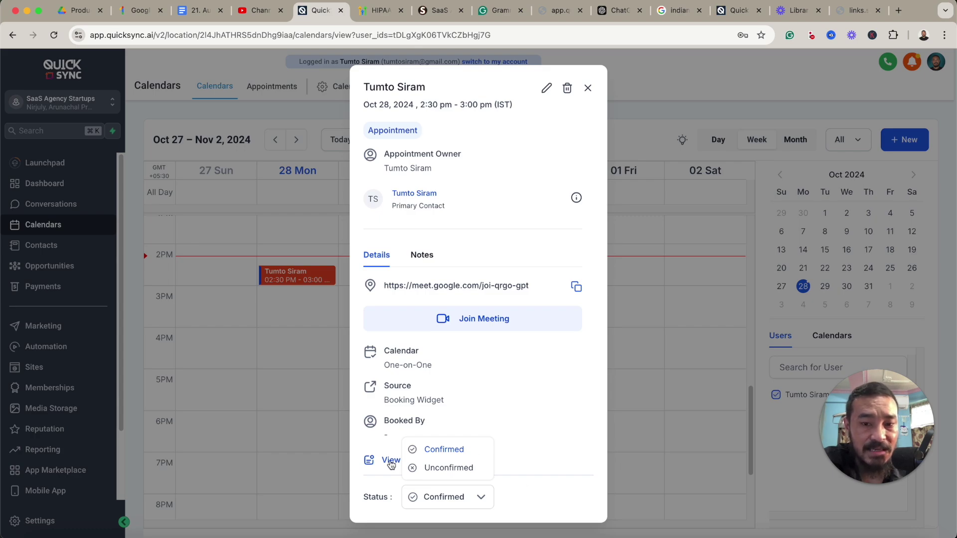
pyautogui.click(534, 496)
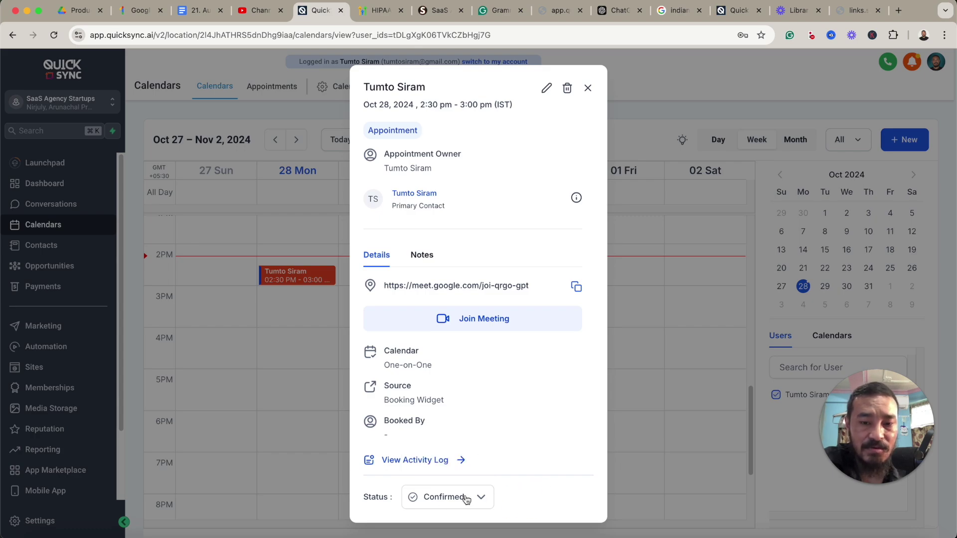
pyautogui.click(472, 498)
pyautogui.click(533, 482)
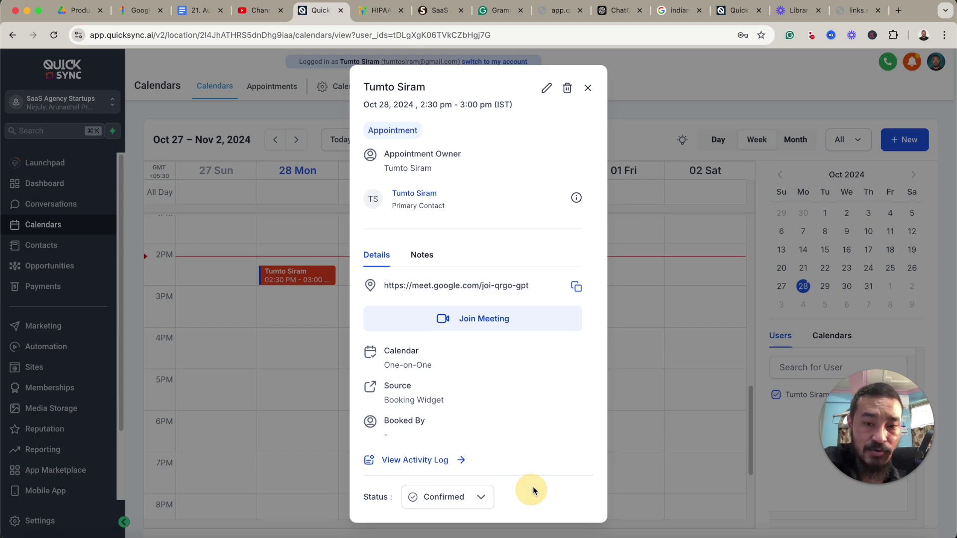
pyautogui.click(589, 89)
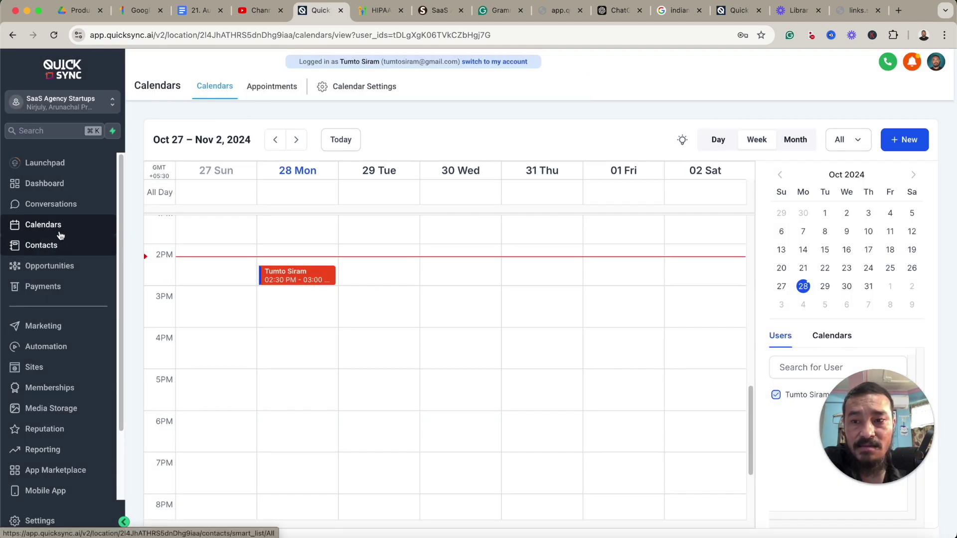
# Step: Go to Automation in the left sidebar to load the Workflows list
pyautogui.click(58, 344)
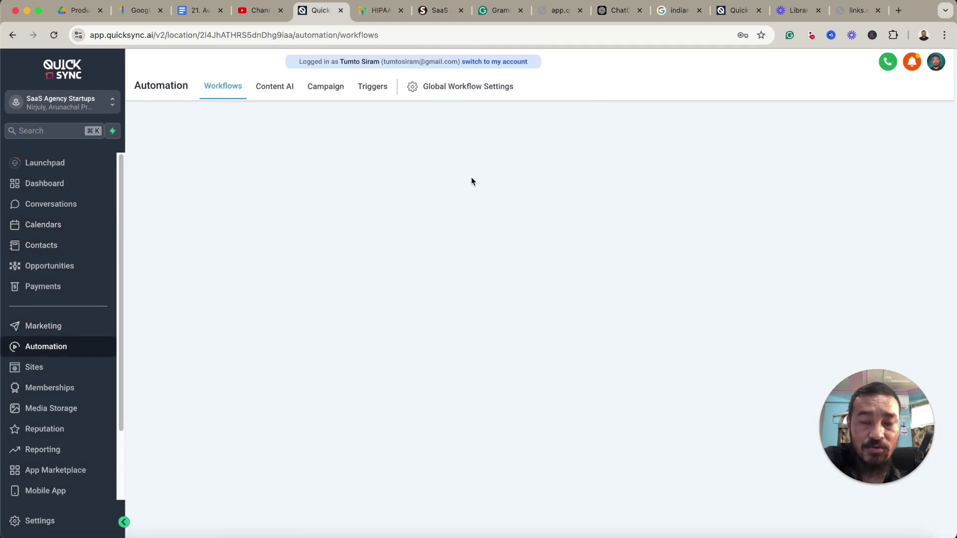